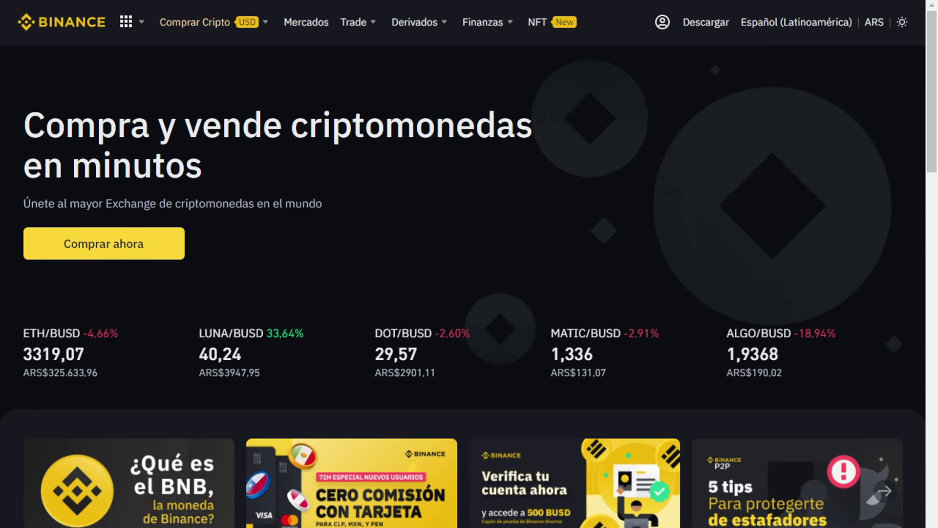
Step: Set the payment currency for buying crypto to ARS
mouse_move(195, 22)
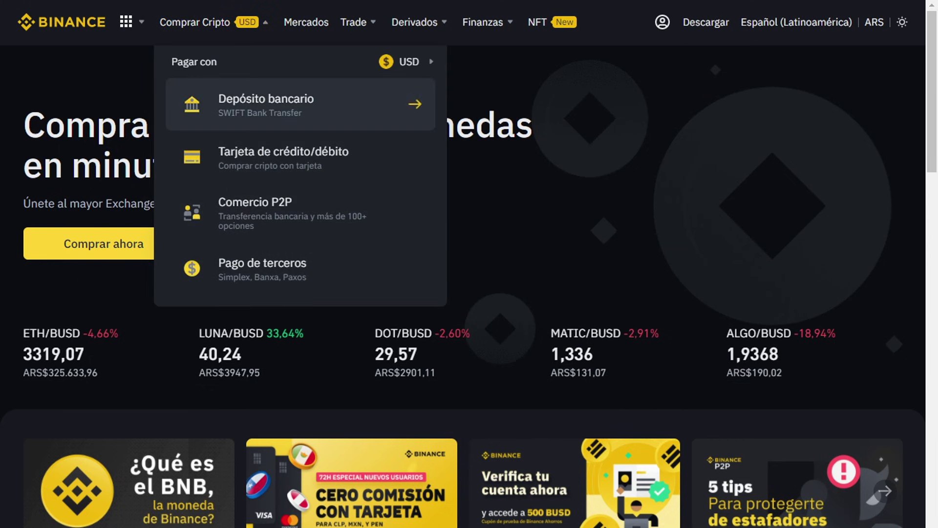
mouse_move(409, 61)
click(486, 68)
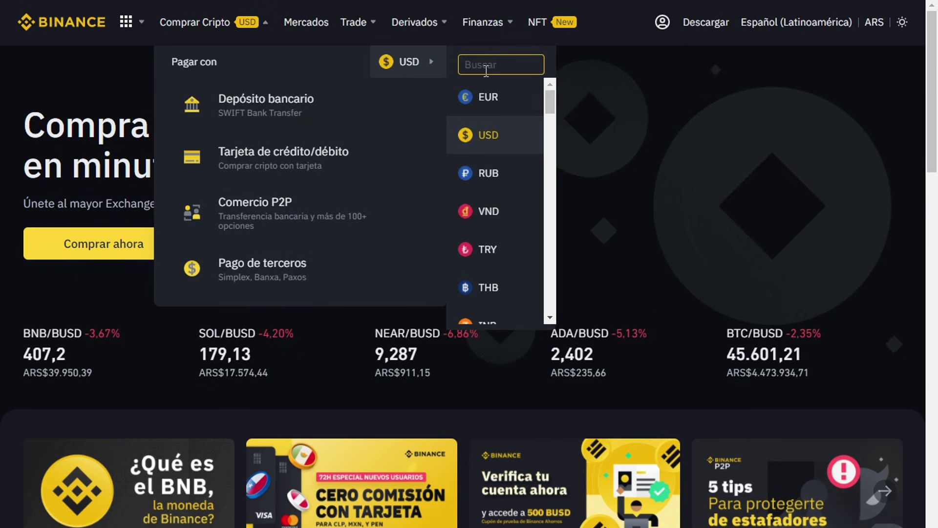
text(ars)
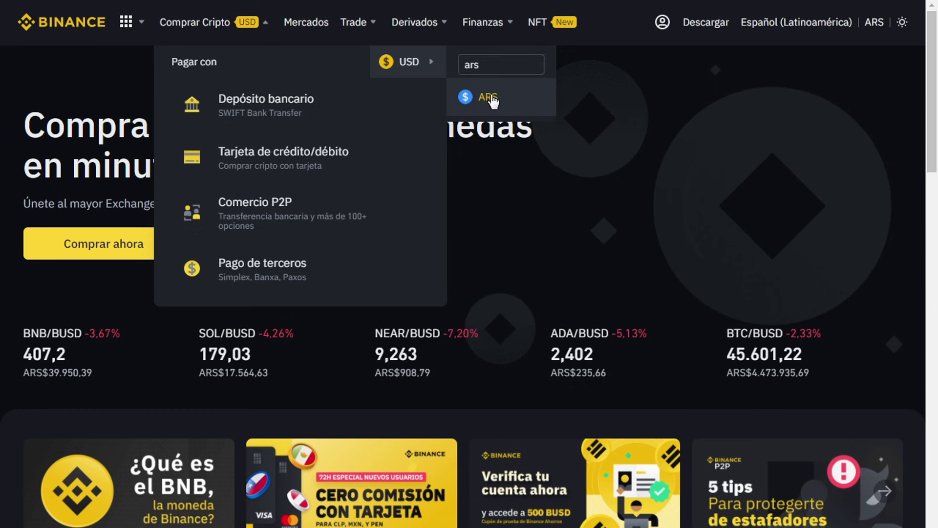
click(492, 97)
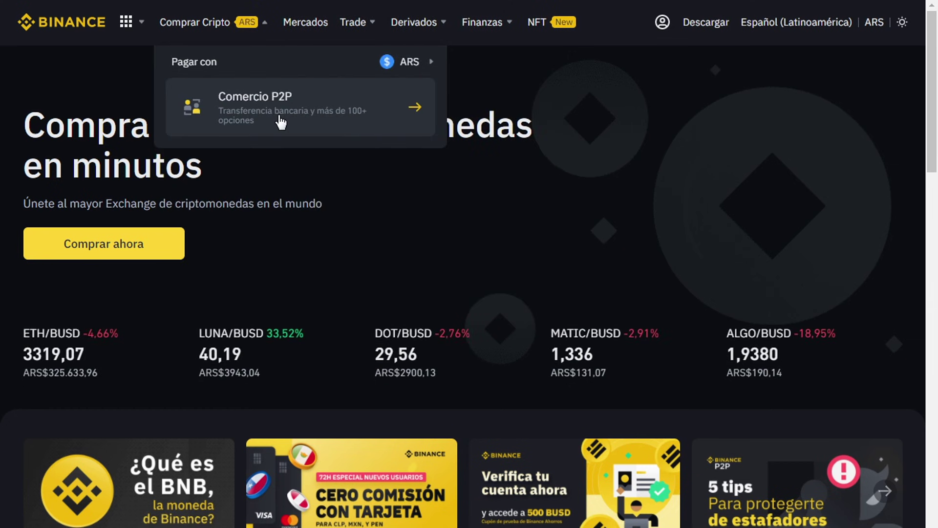
Step: Switch the crypto purchase payment currency back to USD
mouse_move(409, 62)
click(479, 69)
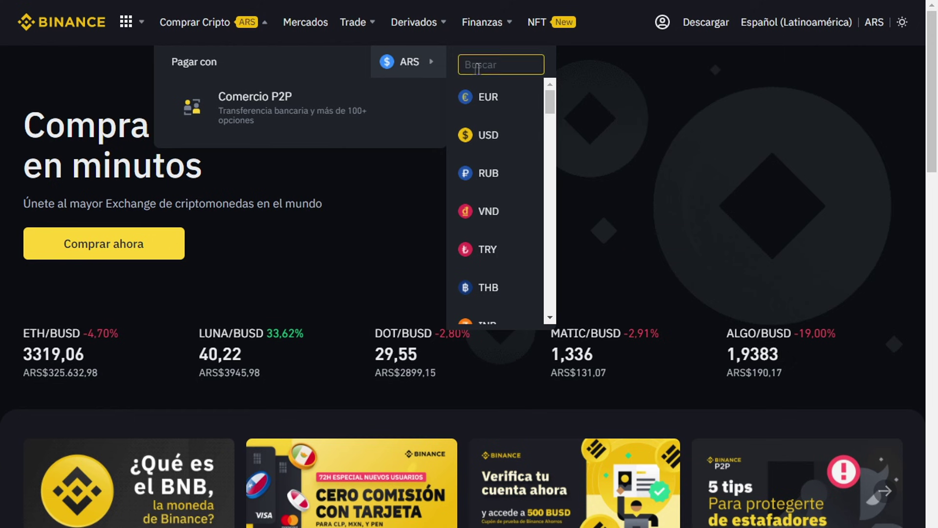
click(497, 131)
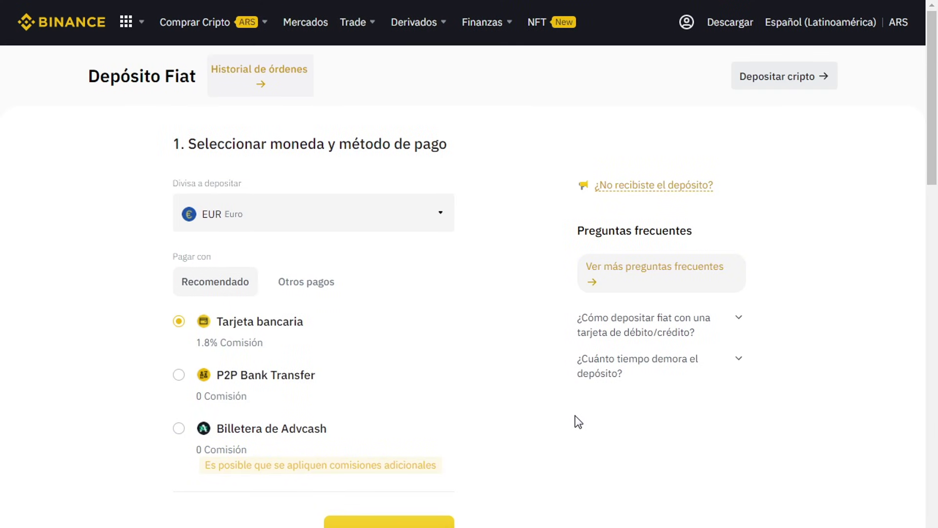
Step: View the fiat currencies offered for deposit and close the list without choosing one
click(233, 216)
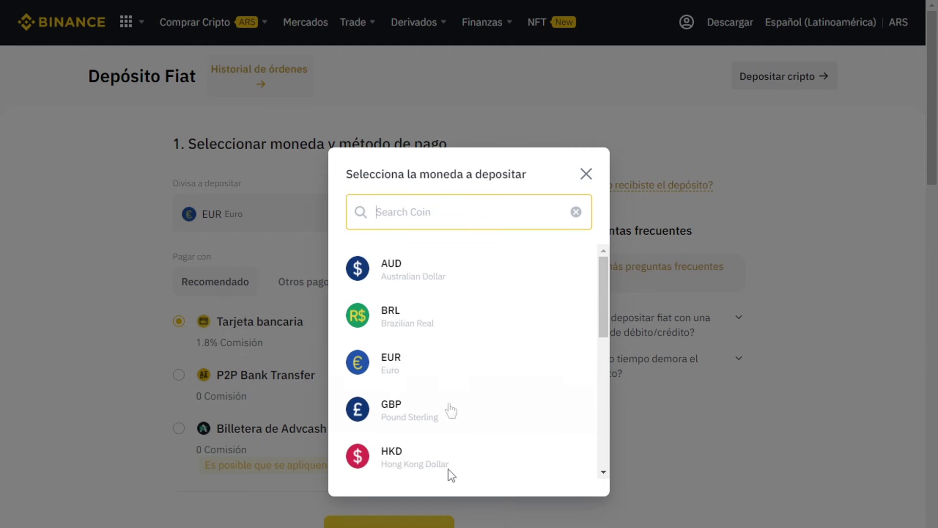
click(486, 491)
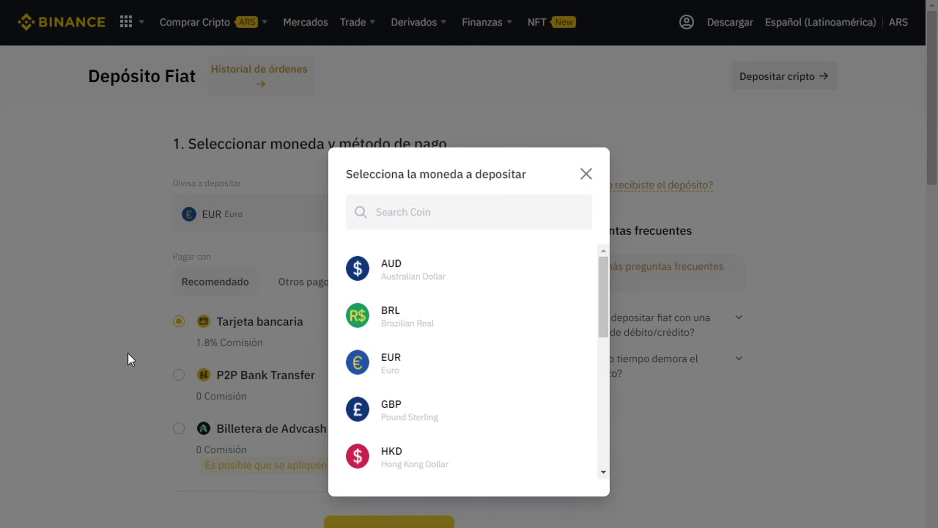
click(586, 174)
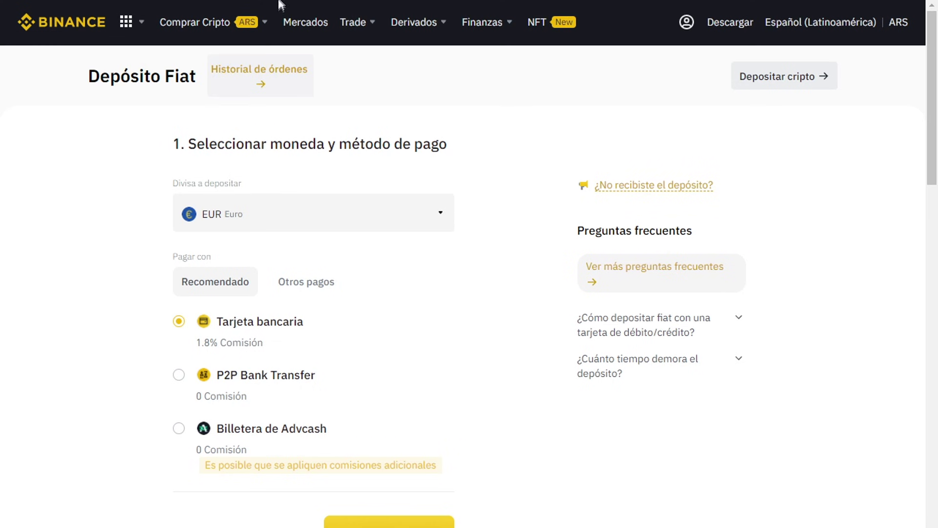
Step: Go to the credit/debit card crypto purchase and choose BNB as the coin to receive
click(195, 22)
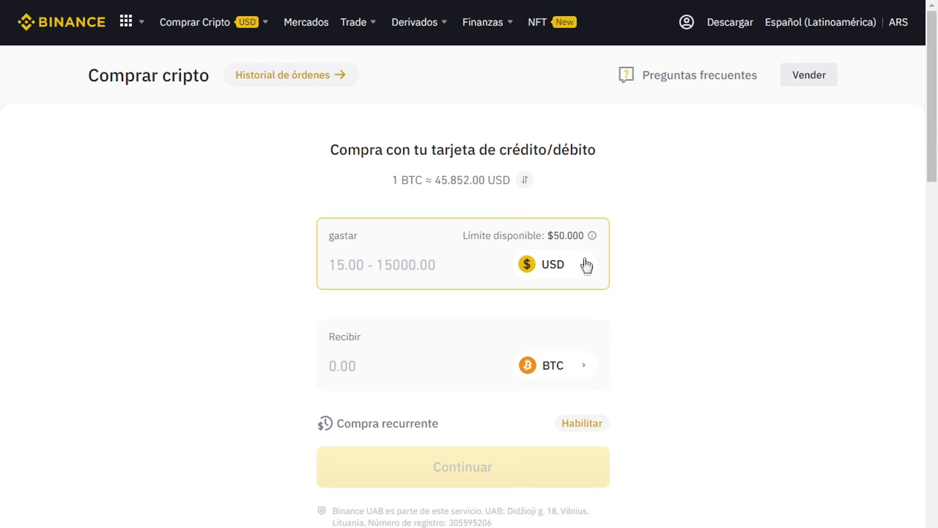
click(562, 373)
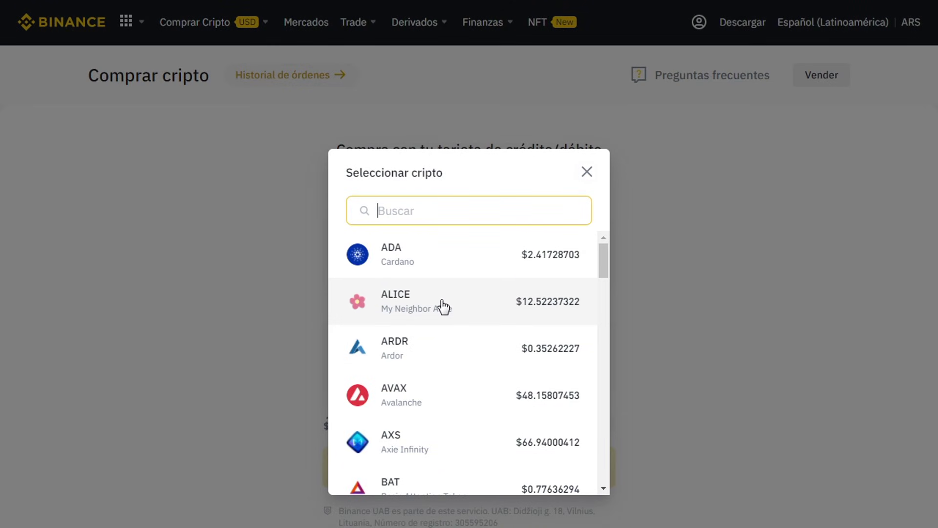
scroll(442, 306, down, 4)
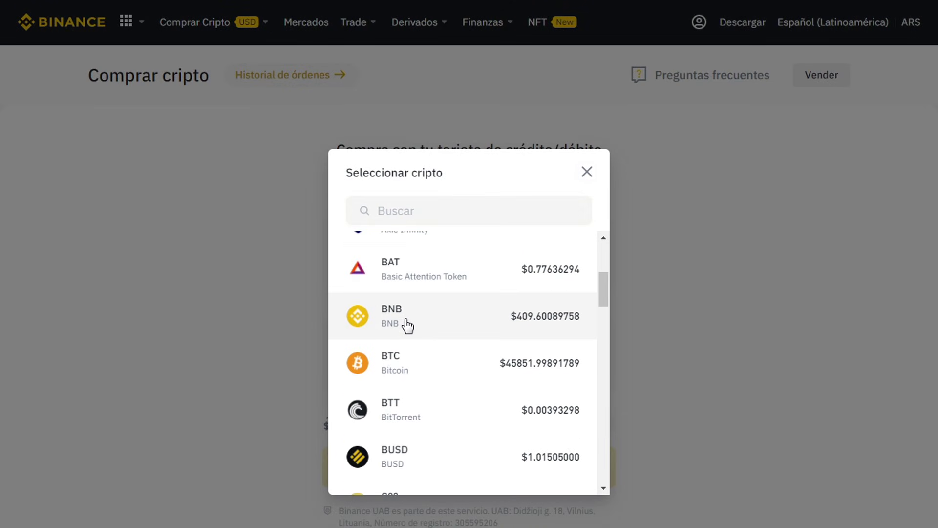
click(406, 323)
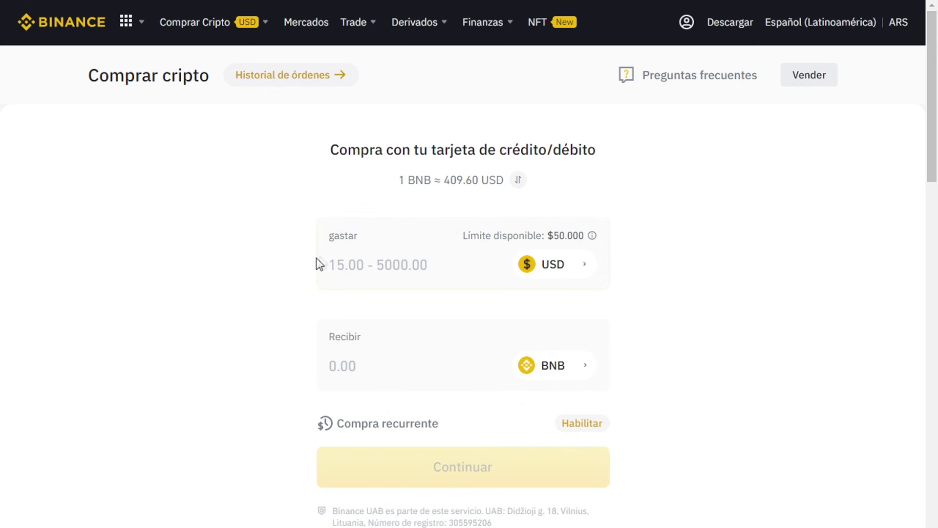
Step: On the P2P market in ARS, show the BNB purchase offers and filter them by Mercadopago payment
mouse_move(199, 17)
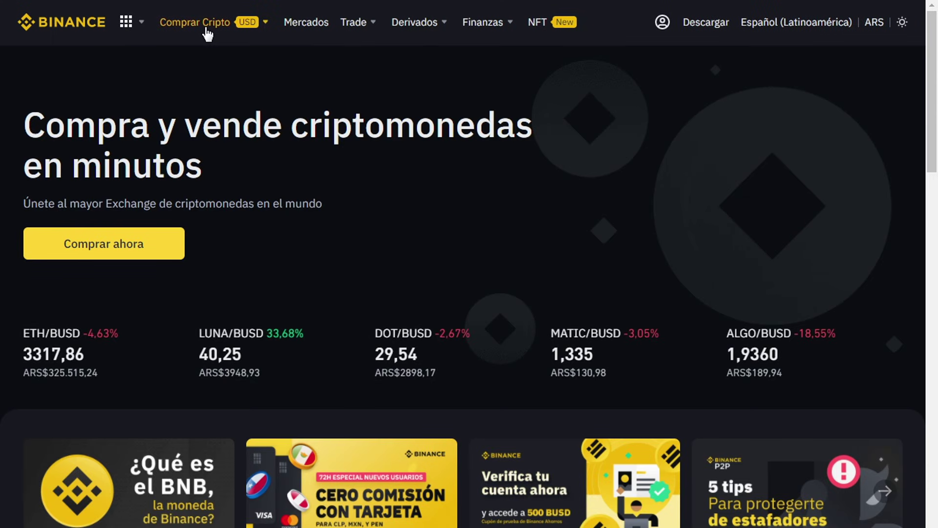
mouse_move(207, 26)
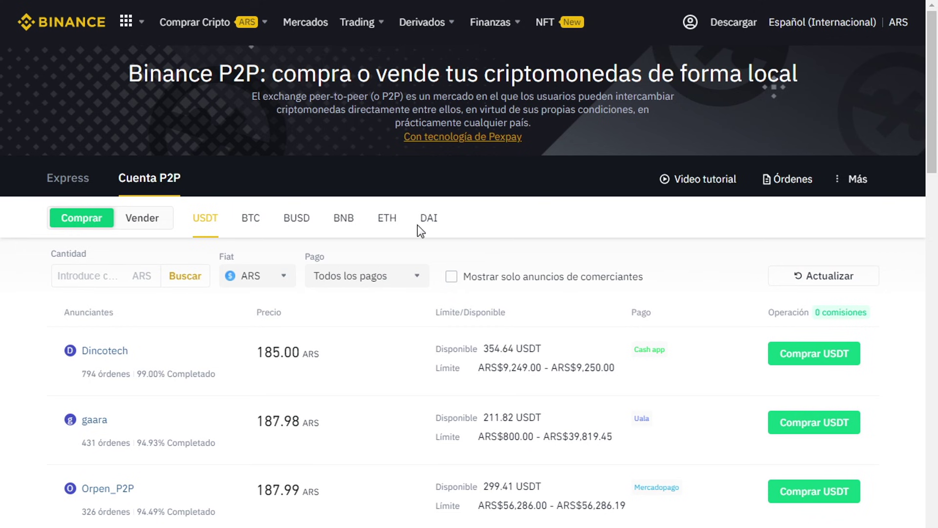
click(286, 274)
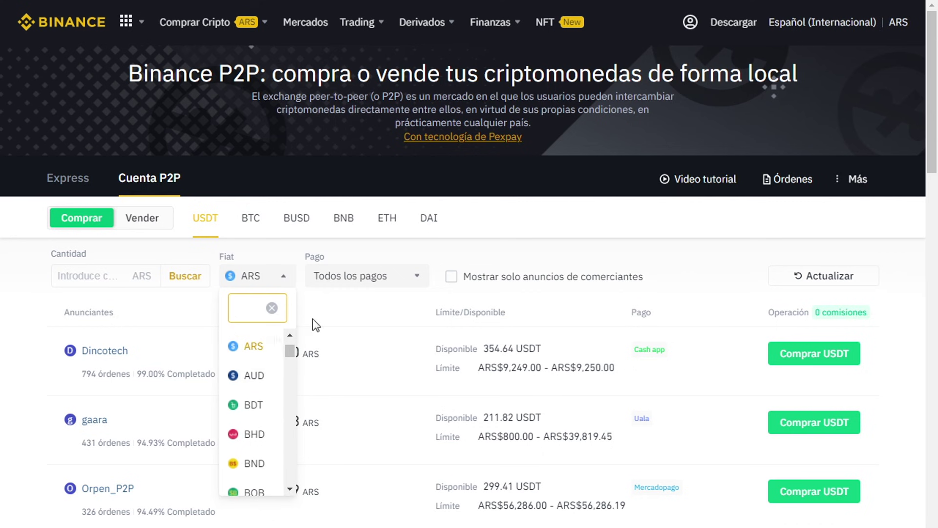
click(359, 228)
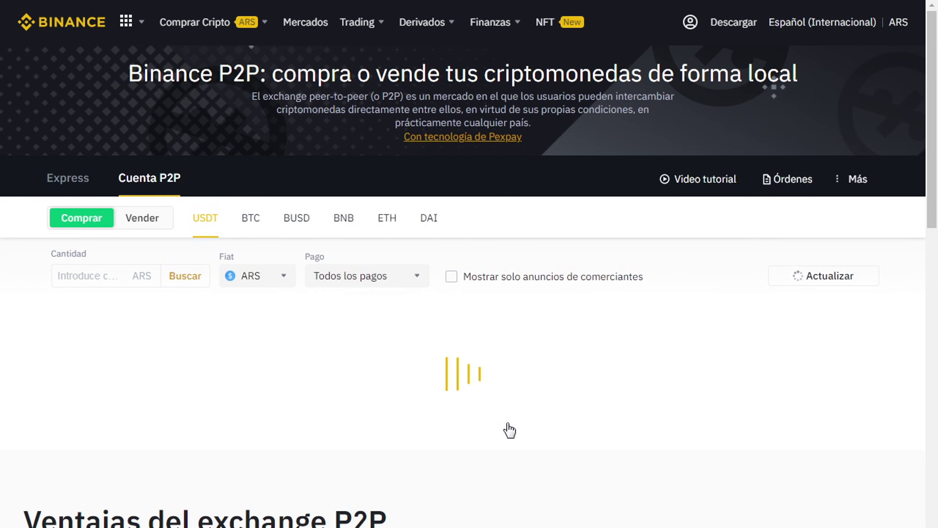
click(418, 282)
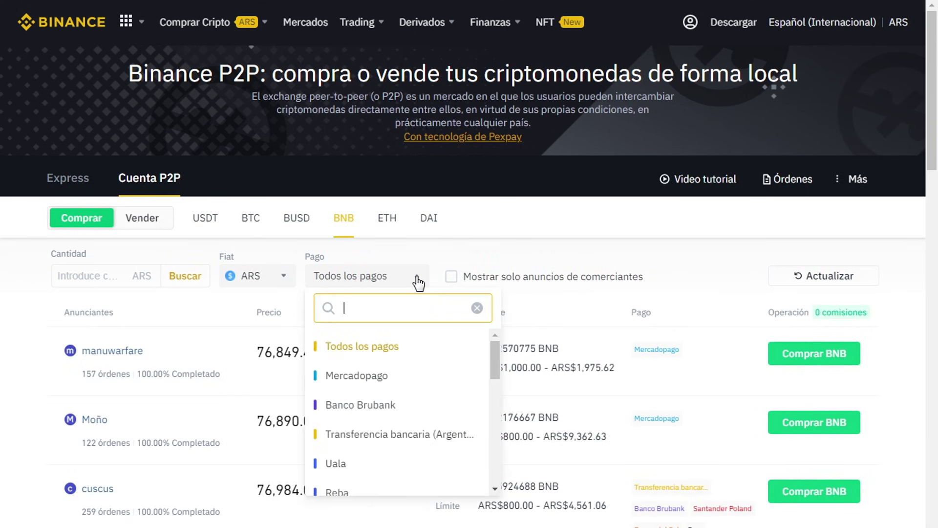
click(392, 378)
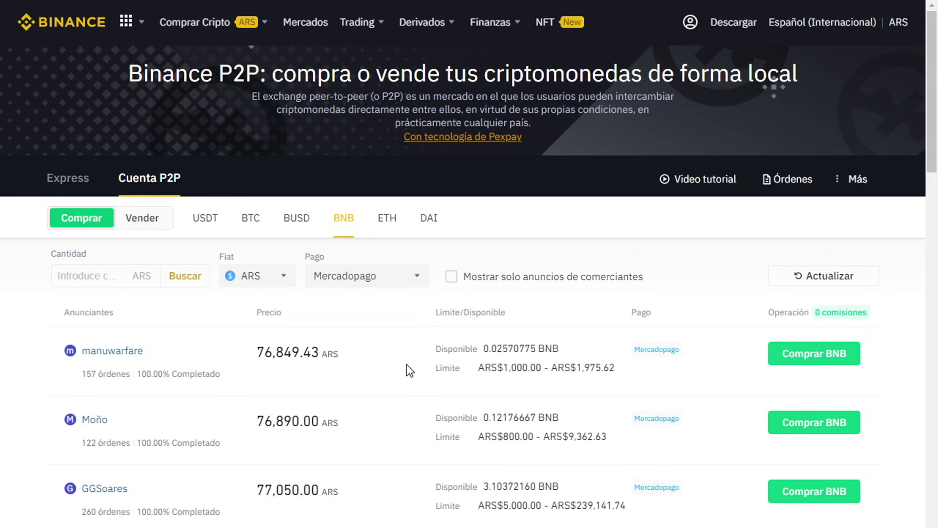
Step: Examine the prices, limits and sellers' completion rates in the Mercadopago offers for BNB
scroll(409, 370, down, 3)
scroll(410, 370, down, 2)
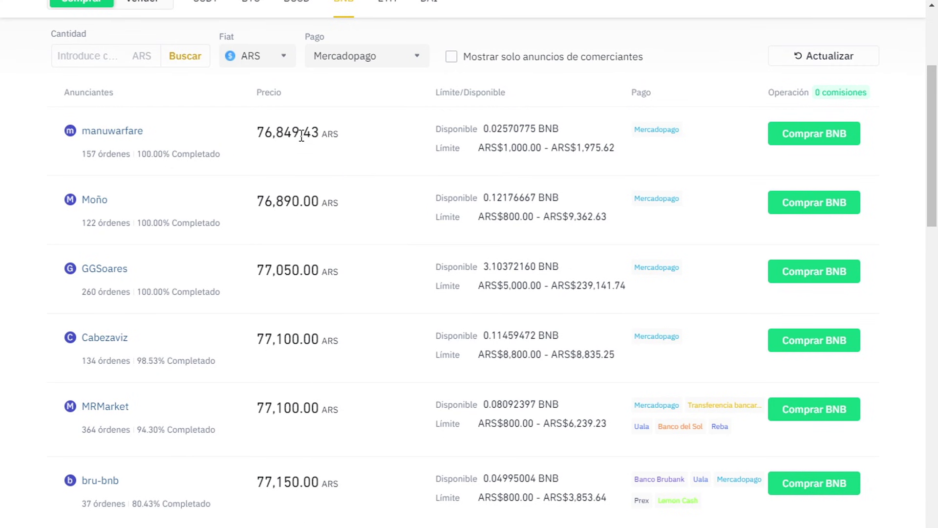
scroll(308, 147, up, 4)
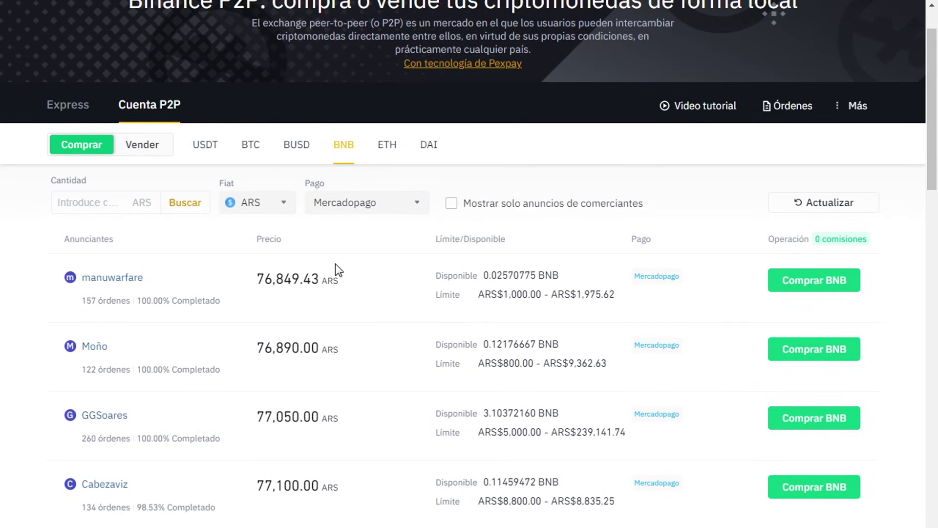
scroll(336, 263, down, 8)
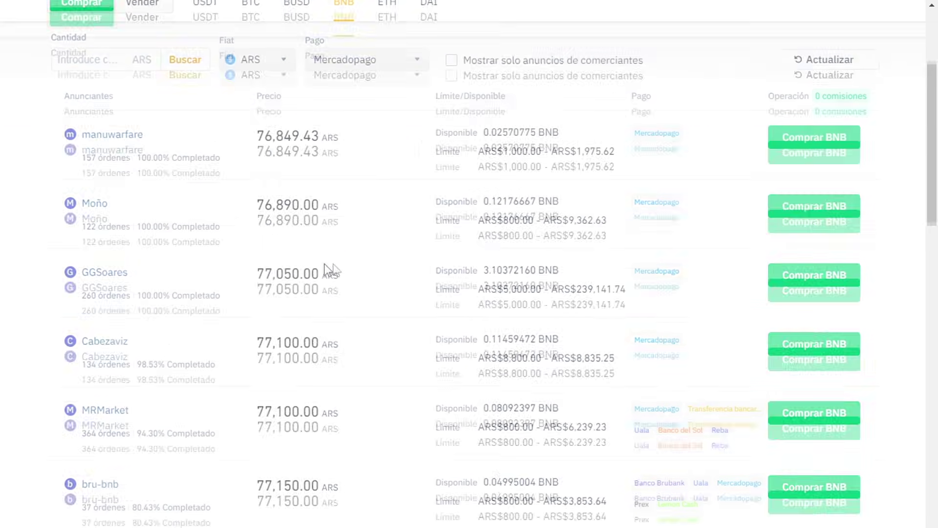
scroll(166, 278, down, 3)
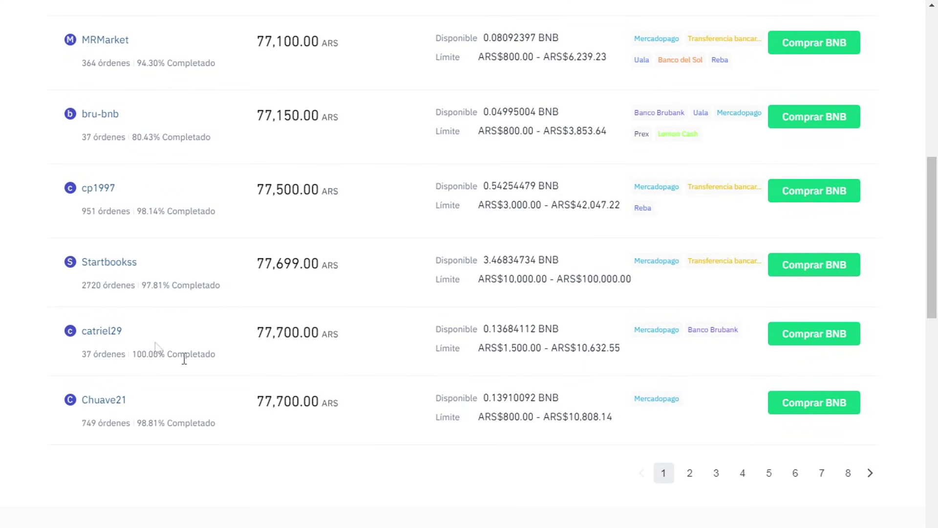
scroll(321, 424, up, 8)
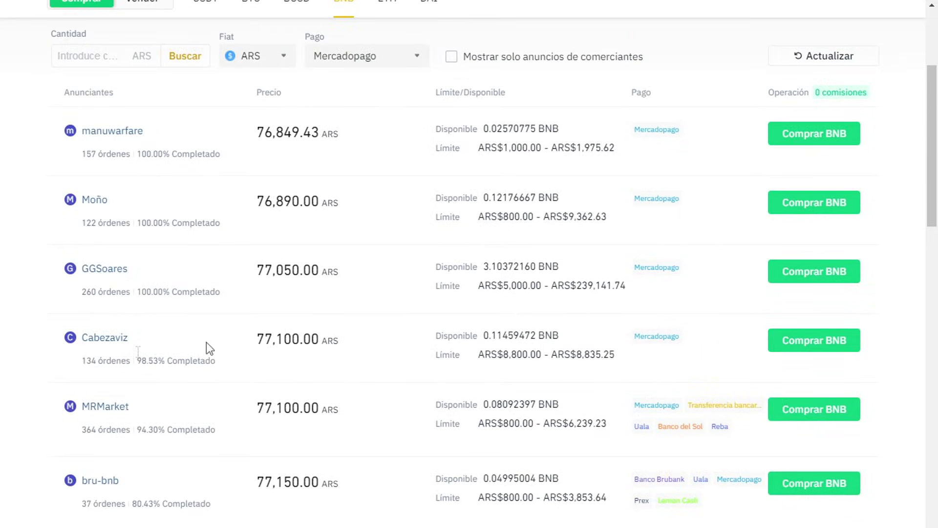
Step: Change the payment filter of the BNB offers to Uala
scroll(209, 349, up, 5)
click(394, 286)
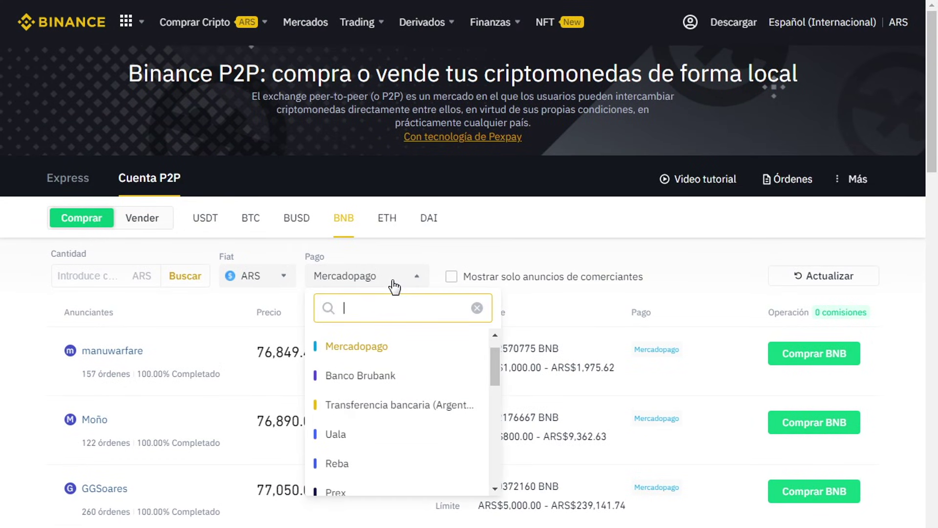
click(359, 438)
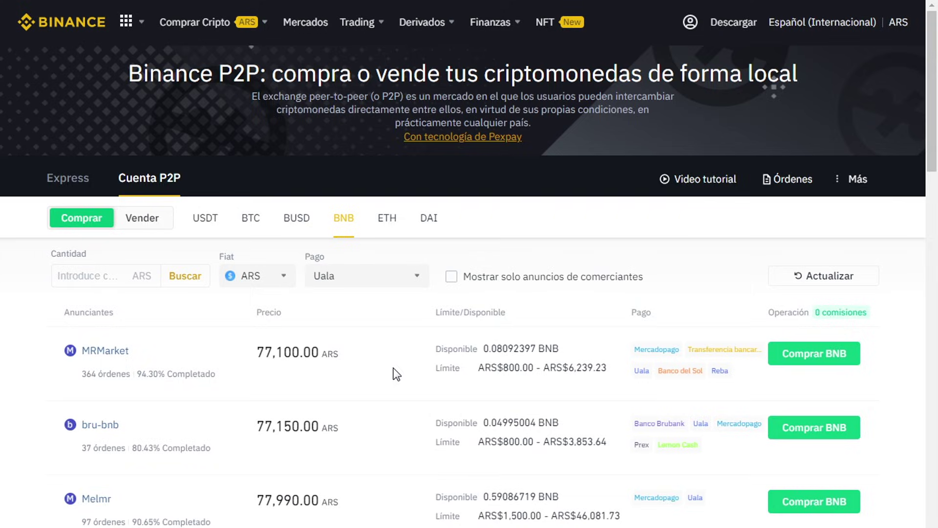
Step: Open the BNB purchase offer priced at 78,600.00 ARS and check its payment and receipt amount fields
scroll(394, 373, down, 3)
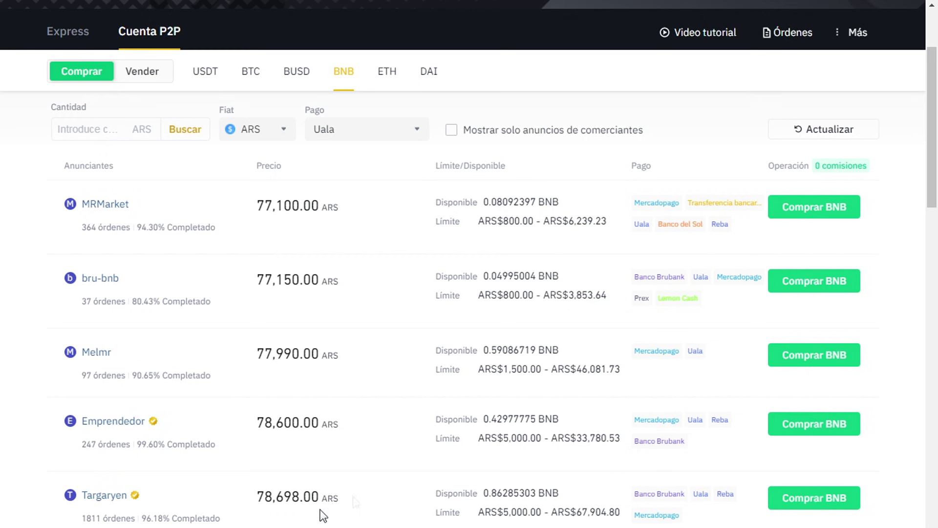
click(825, 429)
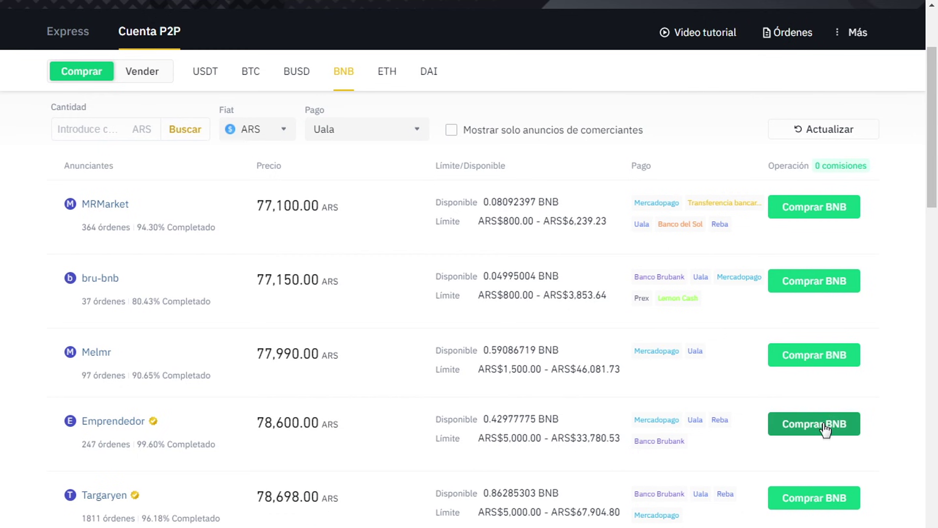
scroll(892, 371, down, 1)
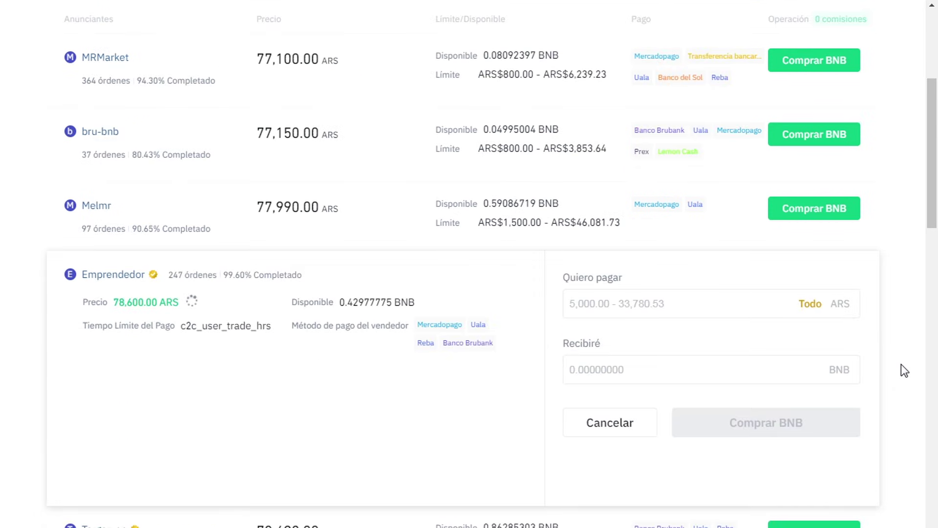
click(658, 239)
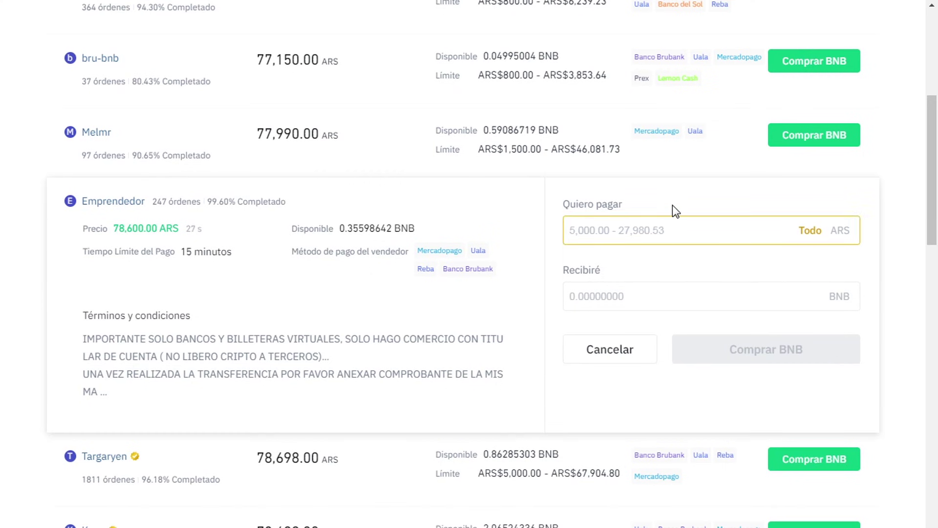
click(645, 298)
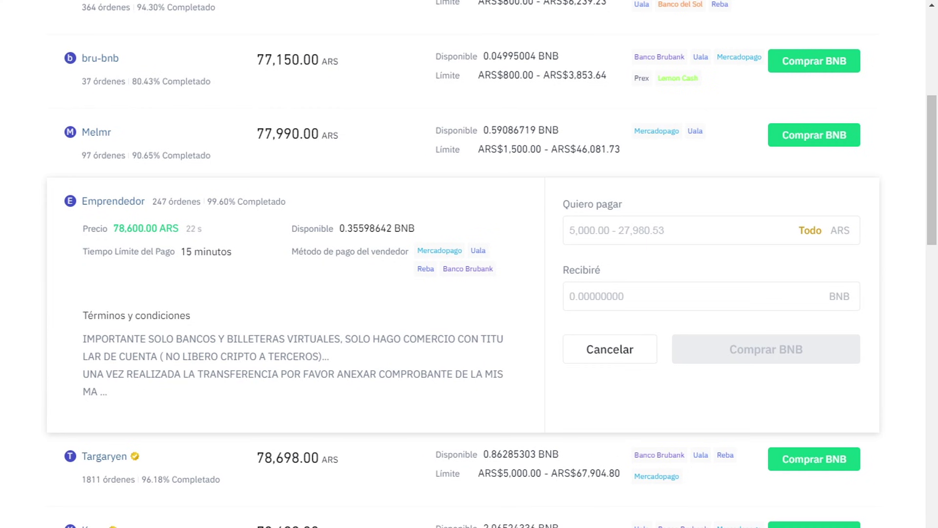
Step: Highlight the seller's terms and conditions in the open offer for reading, and clear the selection
drag(107, 391, 77, 338)
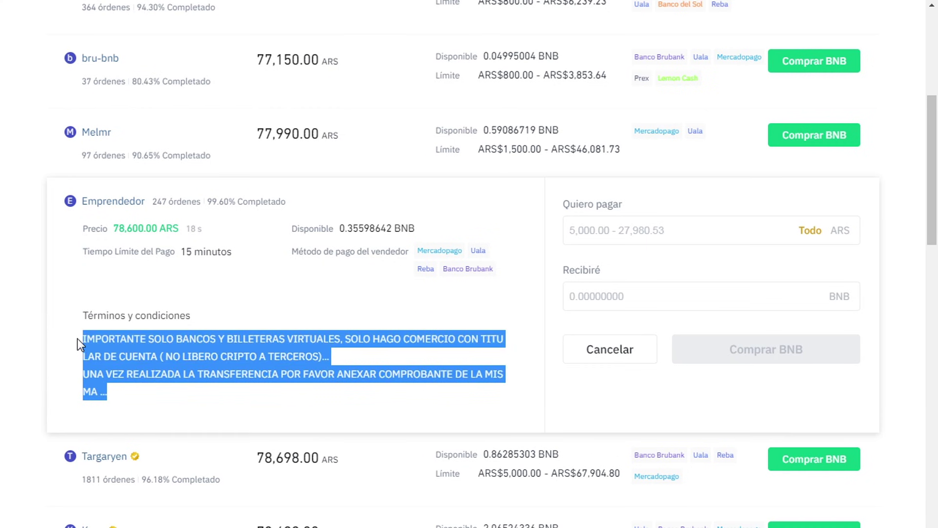
click(150, 386)
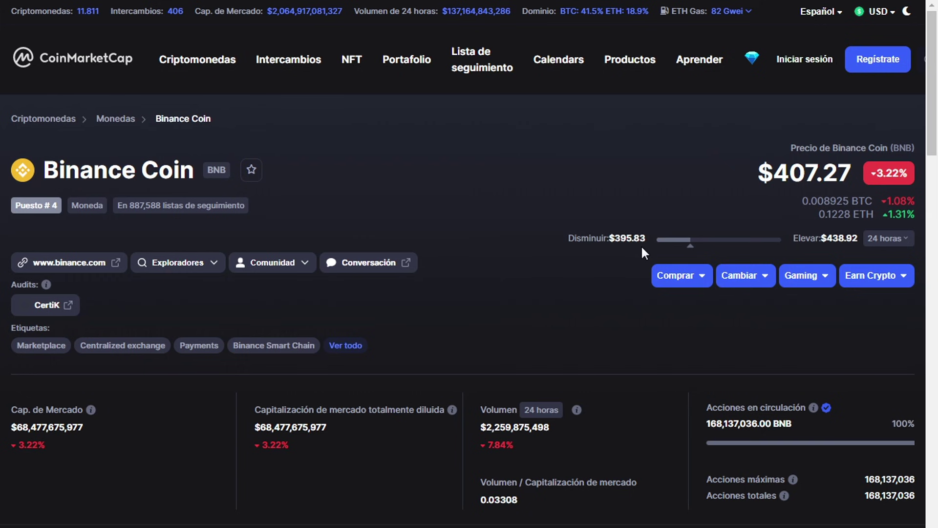
Step: Convert 100 United States Dollars to BNB in the Binance Coin converter on CoinMarketCap
scroll(641, 245, down, 7)
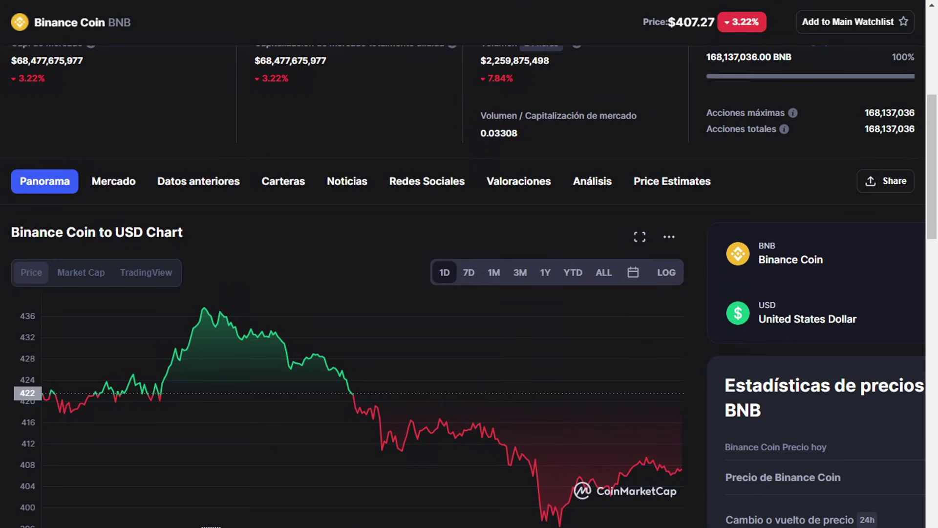
scroll(755, 344, right, 3)
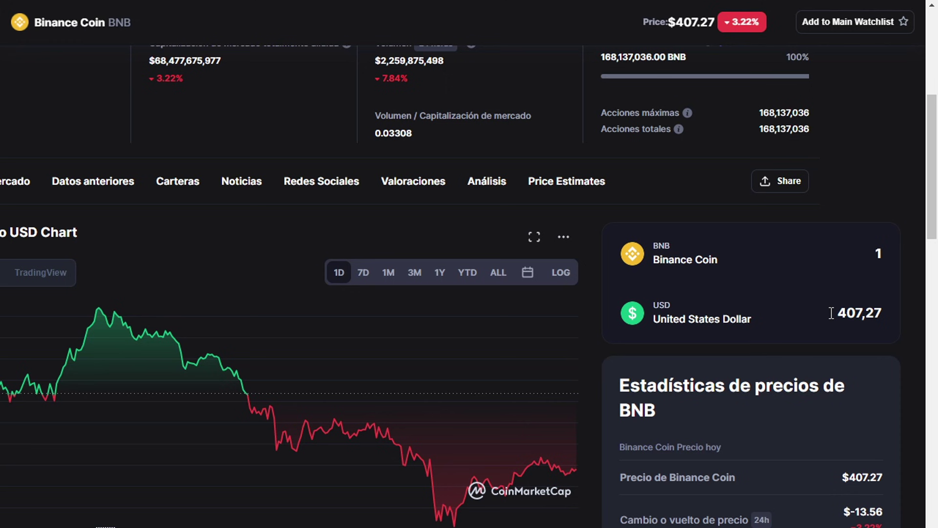
drag(832, 312, 937, 311)
text(407,2810)
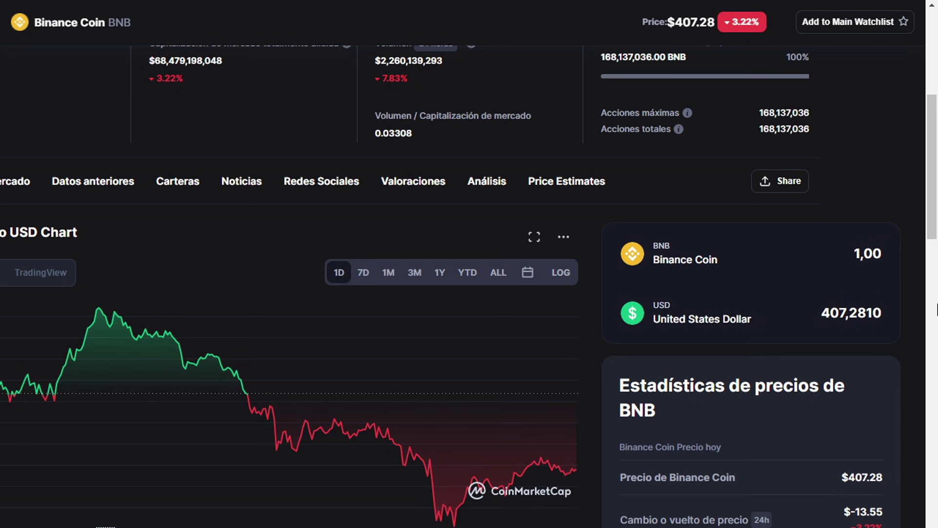
key(ctrl+a)
key(BackSpace)
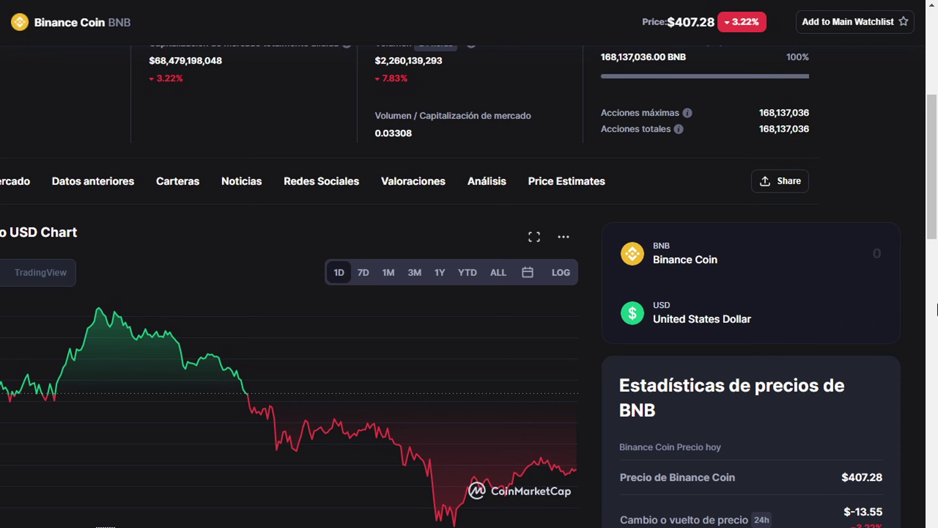
text(100)
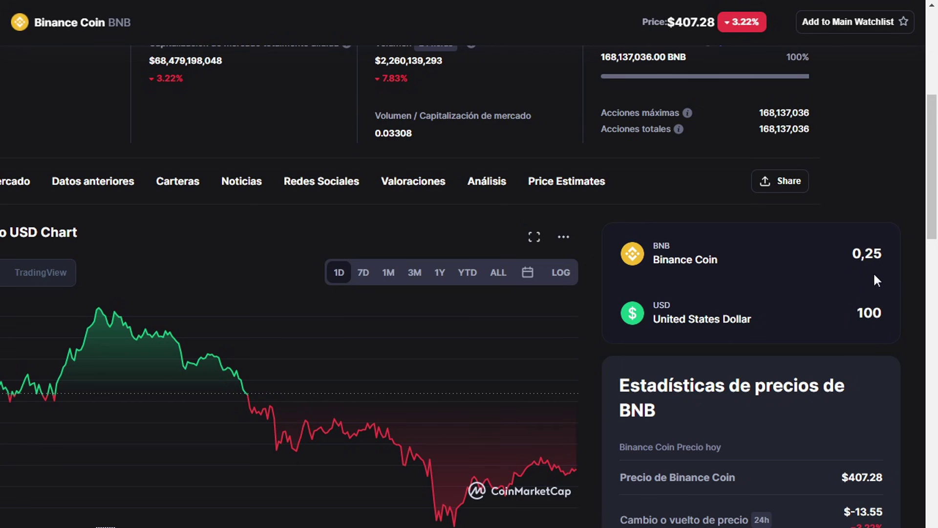
scroll(873, 276, up, 4)
scroll(872, 288, down, 1)
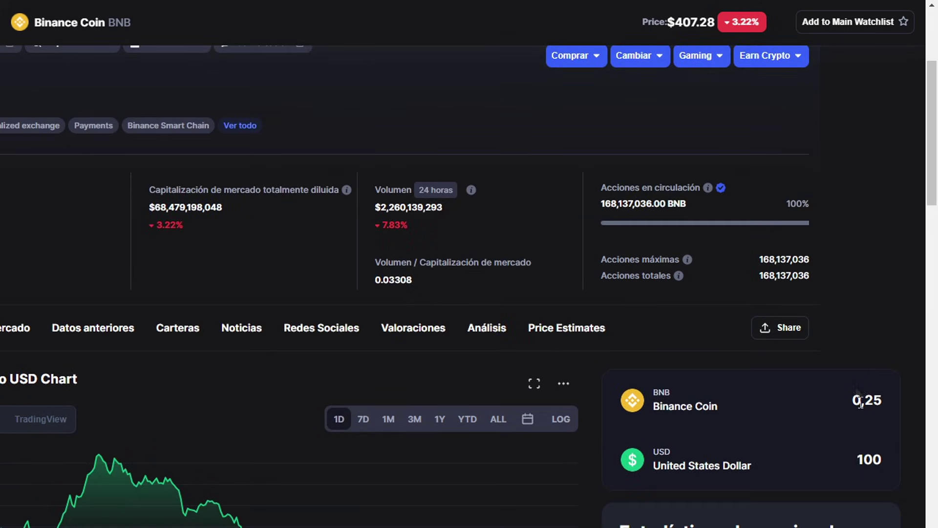
Step: Set the BNB amount in the CoinMarketCap converter to 0,26, highlight it for reading, and clear the selection
click(882, 409)
key(BackSpace)
text(6)
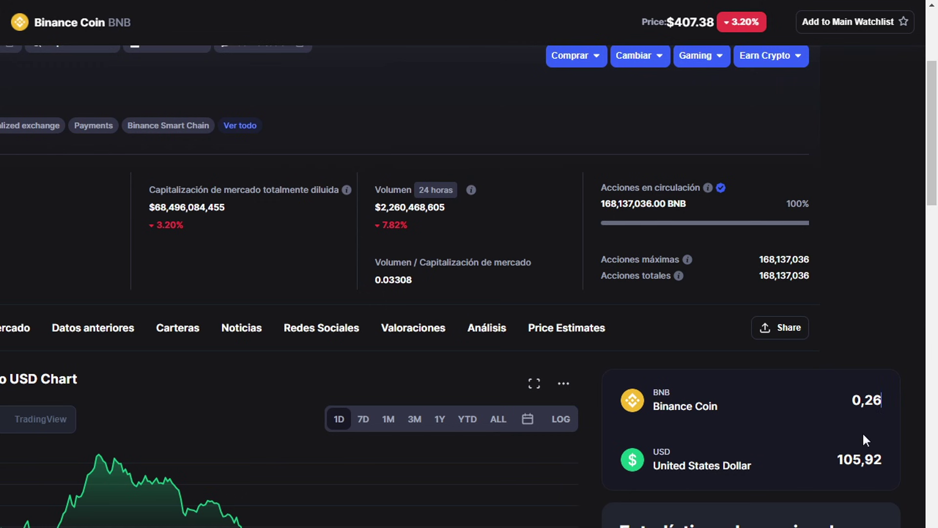
scroll(731, 253, up, 3)
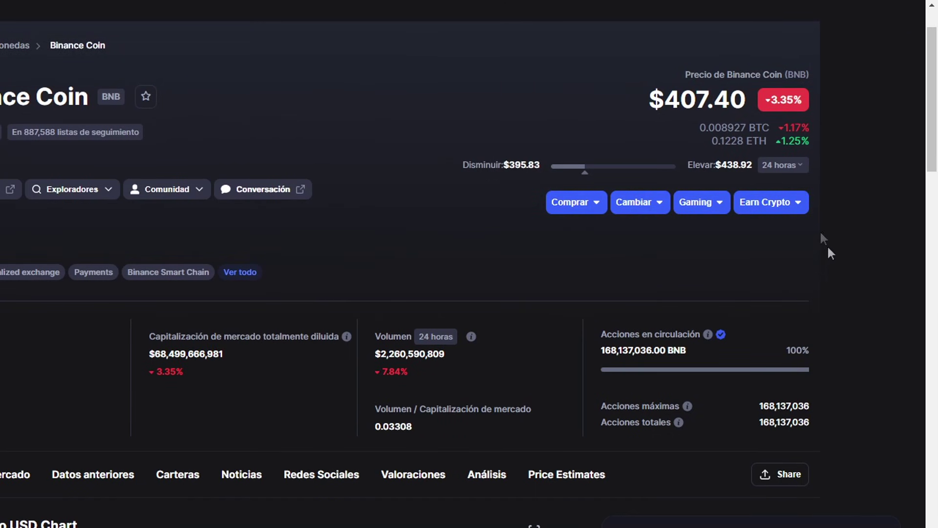
scroll(831, 253, down, 2)
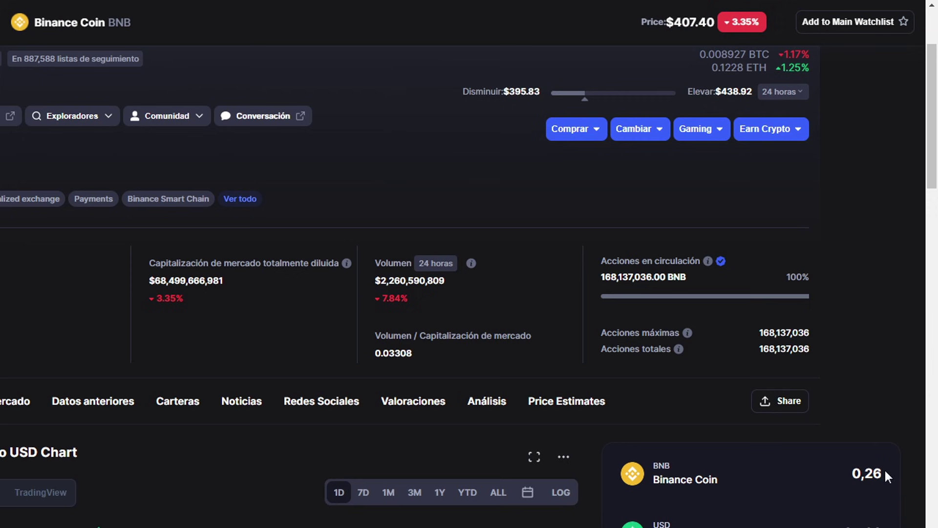
drag(848, 478, 899, 476)
click(888, 383)
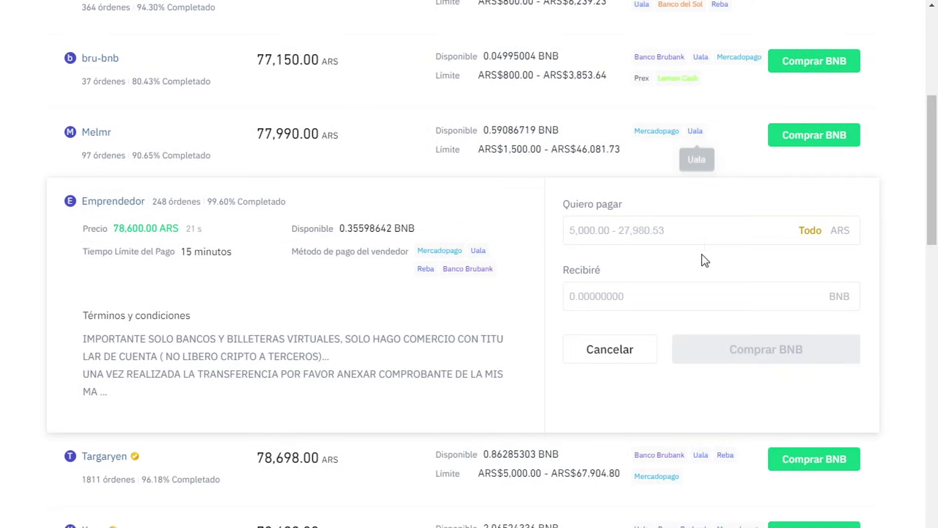
Step: Switch to the open Binance P2P purchase offer and enter 0.26 BNB as the amount to receive
scroll(694, 245, up, 3)
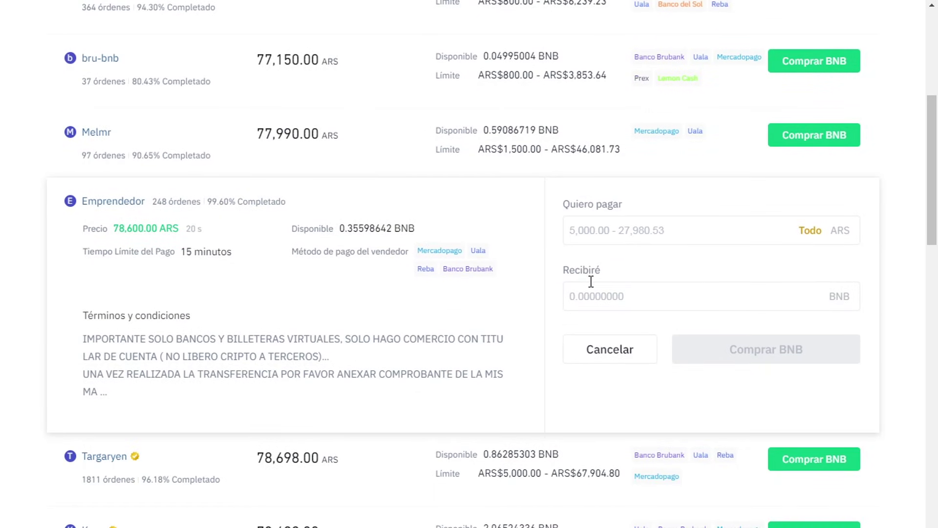
click(596, 292)
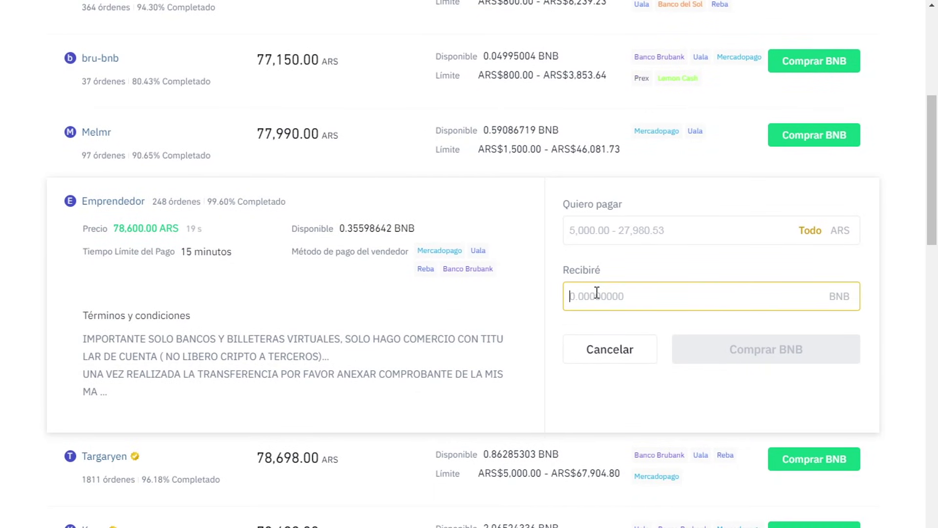
text(0.26)
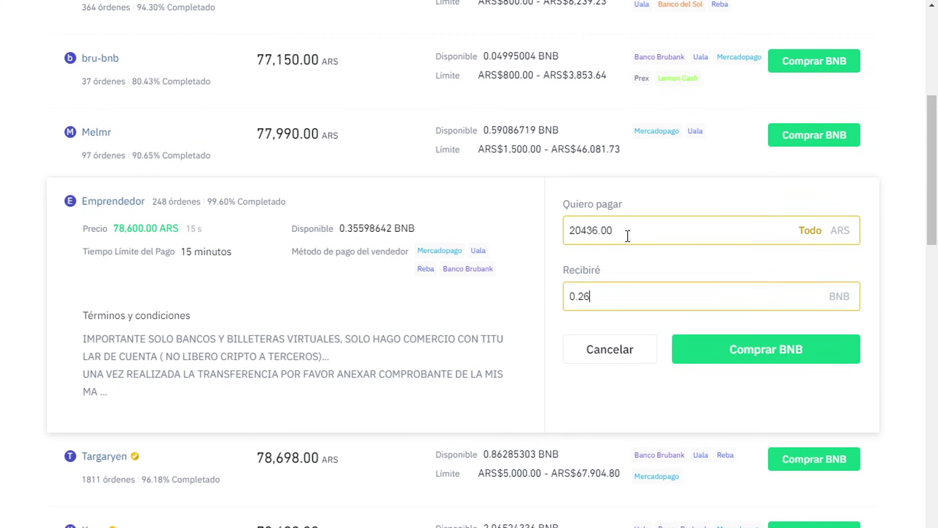
Step: Compare the ARS amount to pay with the BNB amount to receive in the open offer, highlighting each for reading
drag(616, 231, 560, 234)
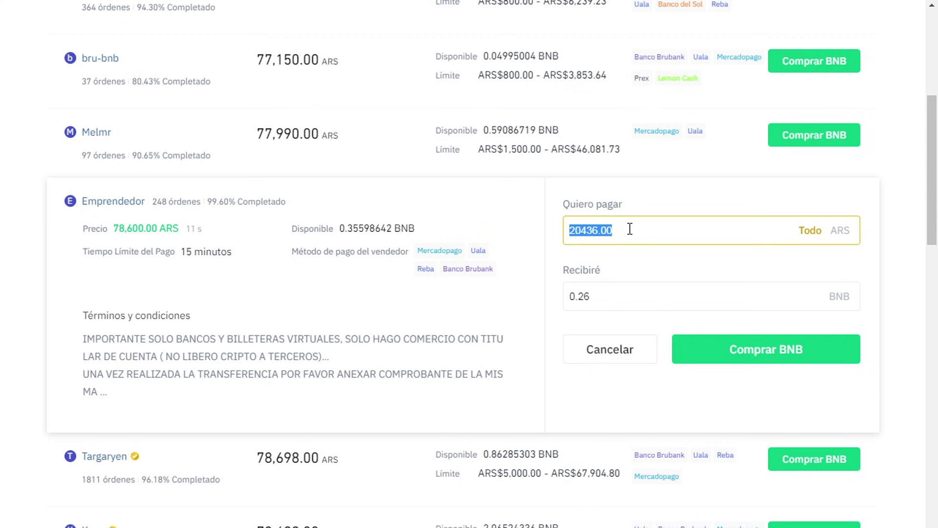
drag(603, 297, 554, 301)
click(591, 235)
drag(618, 227, 556, 215)
click(610, 236)
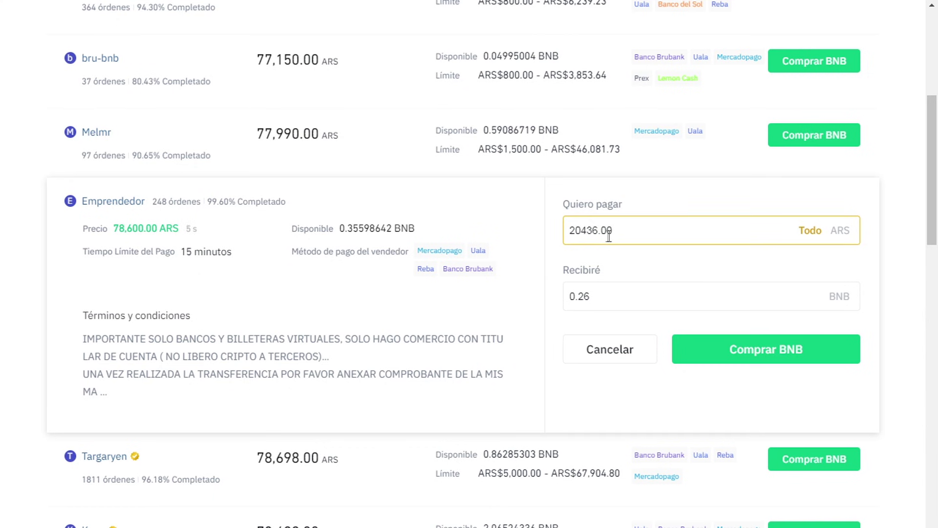
click(610, 298)
click(638, 259)
click(628, 223)
drag(629, 223, 582, 205)
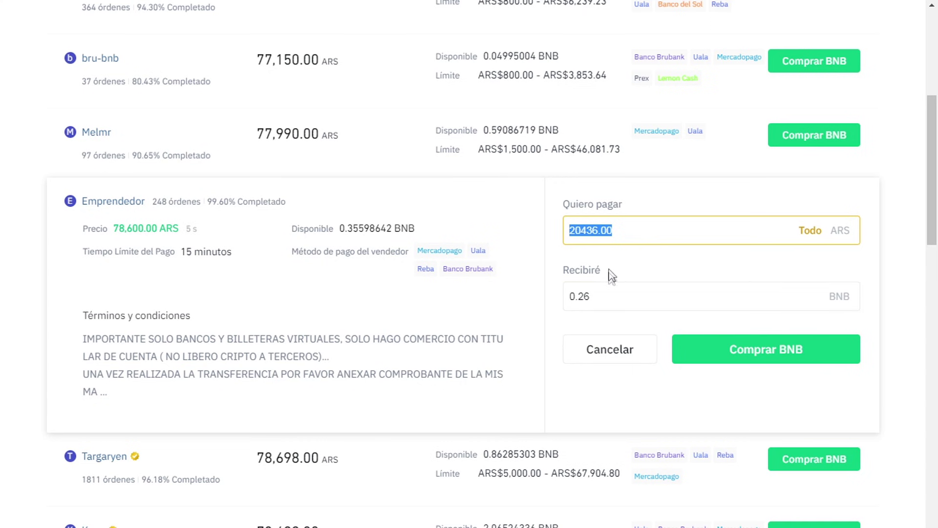
click(611, 292)
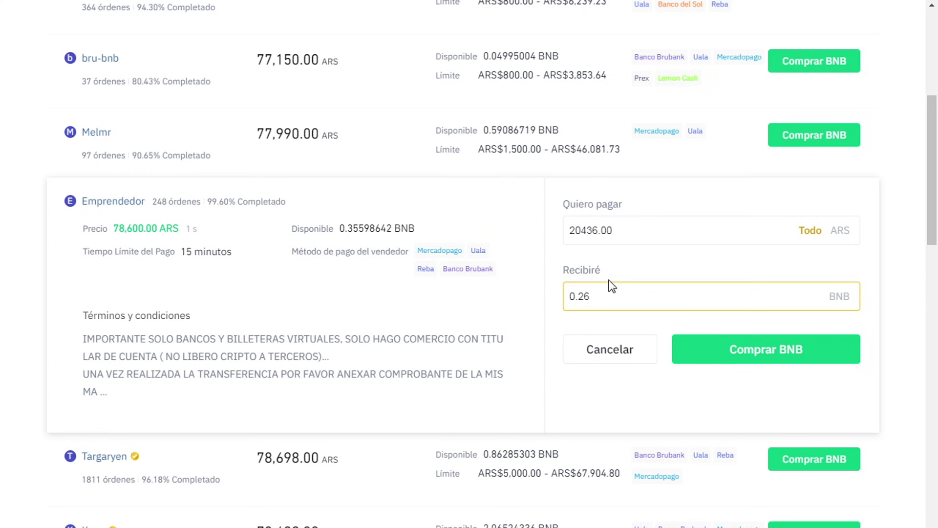
Step: Highlight the offer's payment time limit and the BNB amount to receive for reading, and clear the selection
double_click(185, 252)
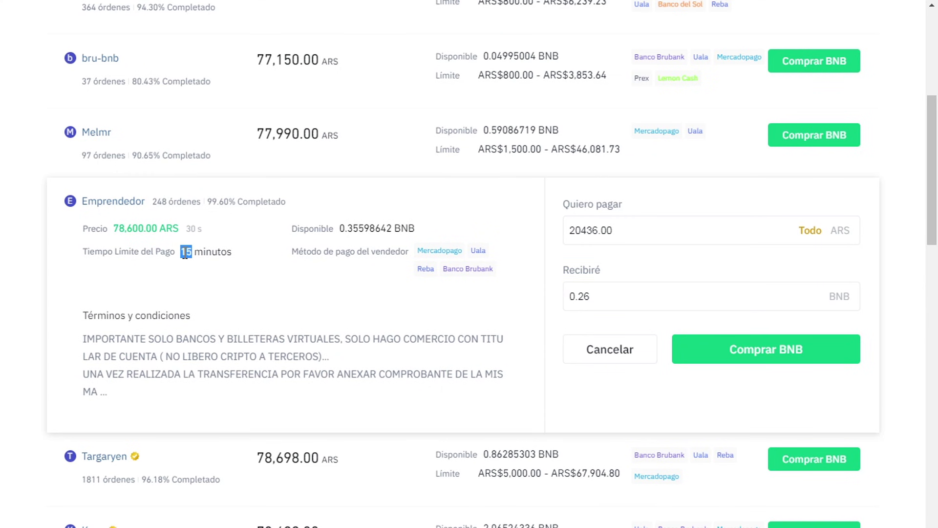
click(302, 331)
click(652, 300)
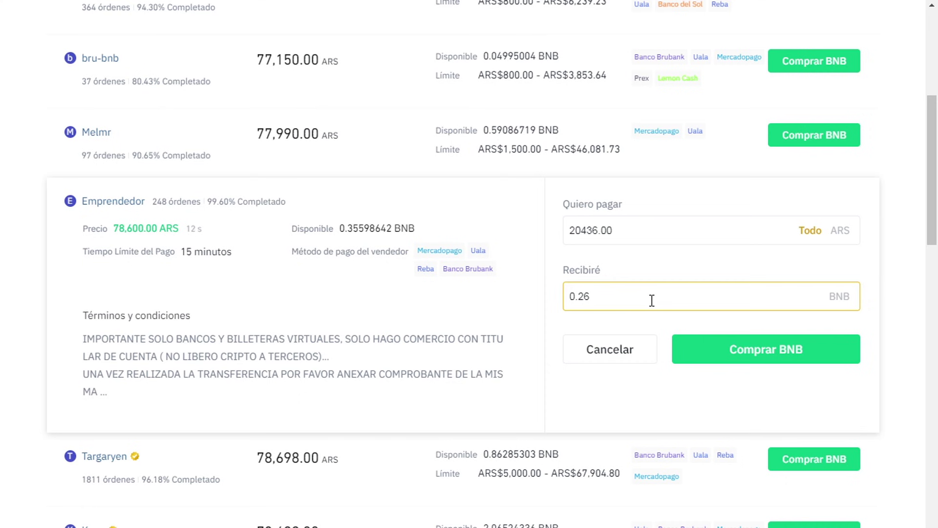
click(601, 326)
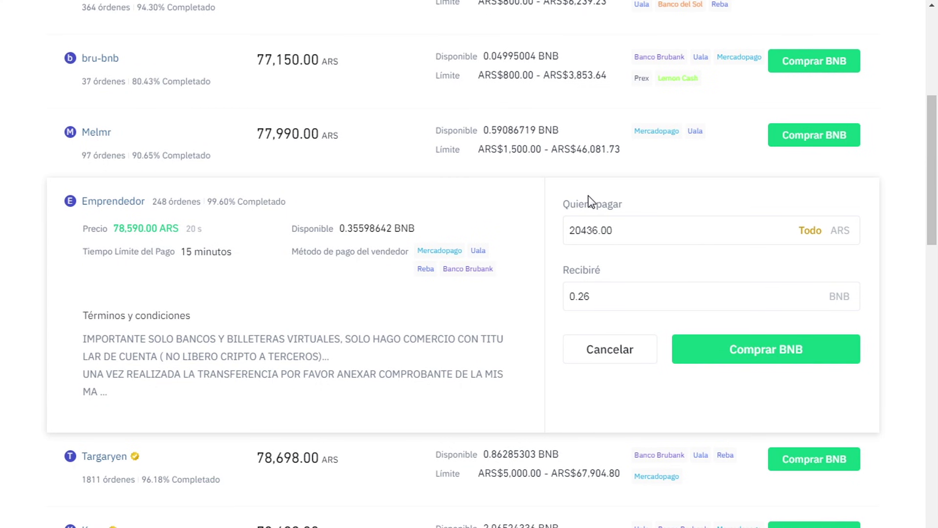
click(601, 295)
drag(599, 295, 556, 304)
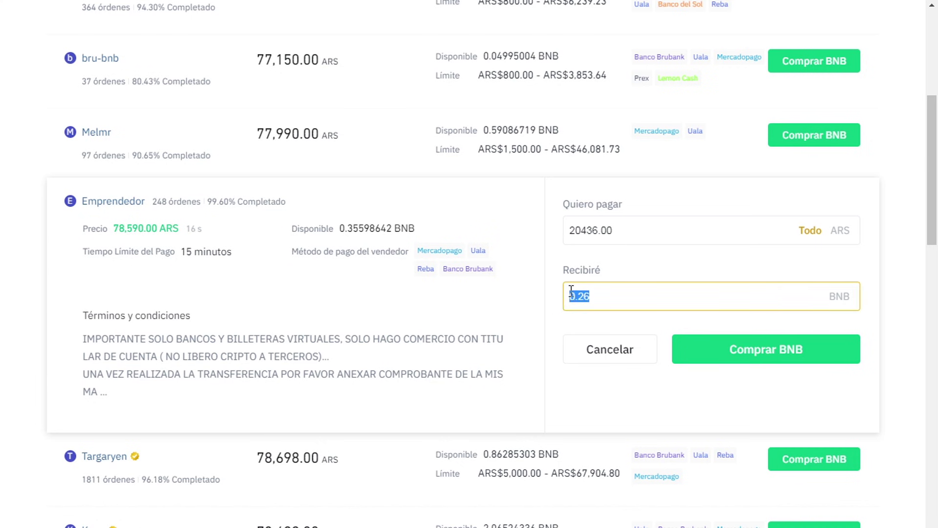
click(614, 290)
Step: Highlight the offer's payment time limit and the "NO LIBERO CRIPTO A TERCEROS" clause in its terms, and clear the selection
click(205, 251)
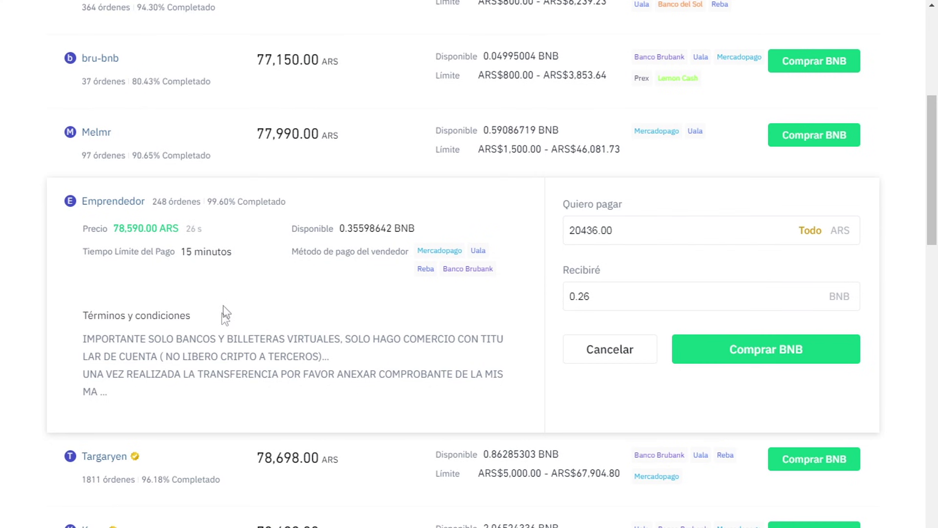
double_click(196, 251)
drag(205, 251, 220, 252)
drag(318, 357, 166, 361)
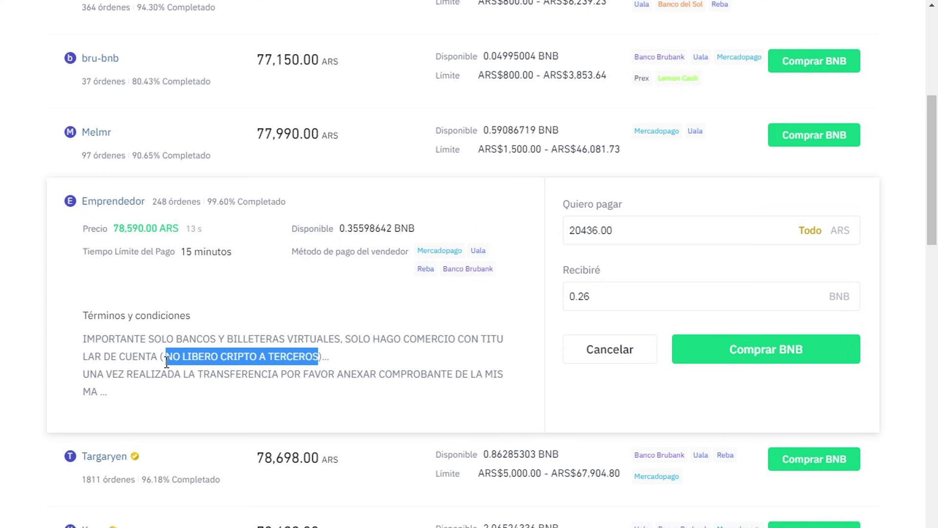
click(175, 400)
Step: Switch the BNB listing from buying to selling and browse the offers that accept Uala
scroll(423, 359, up, 8)
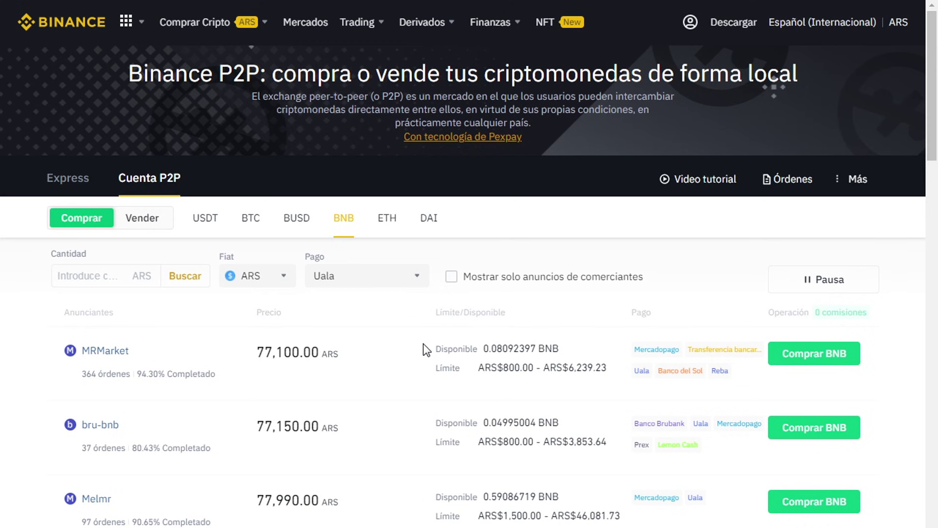
click(148, 224)
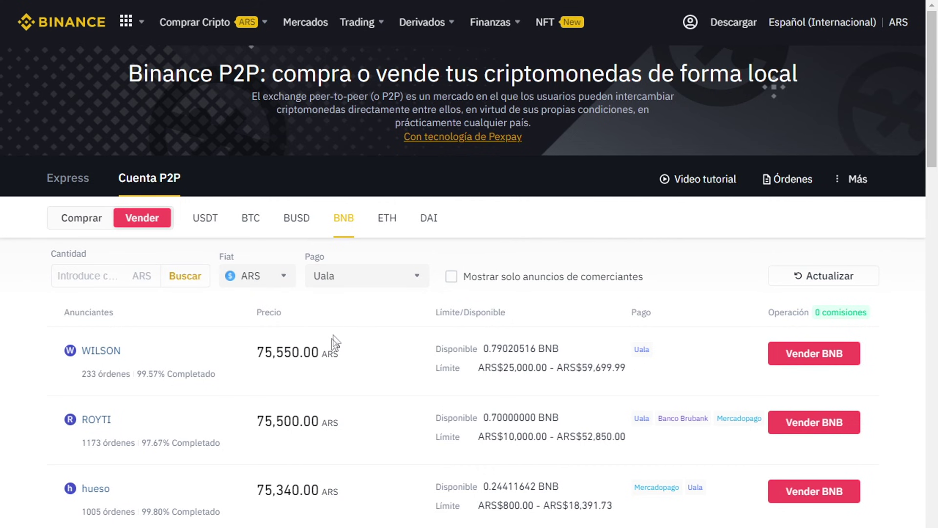
scroll(332, 348, down, 3)
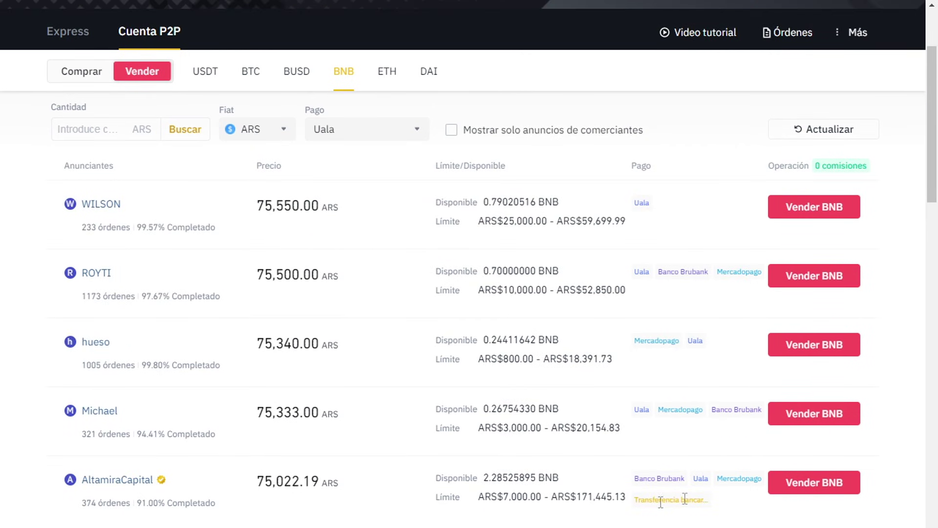
Step: Open the BNB sell offer priced at 75,022.19 ARS and check its sale amount, receipt amount and payment method fields
click(814, 482)
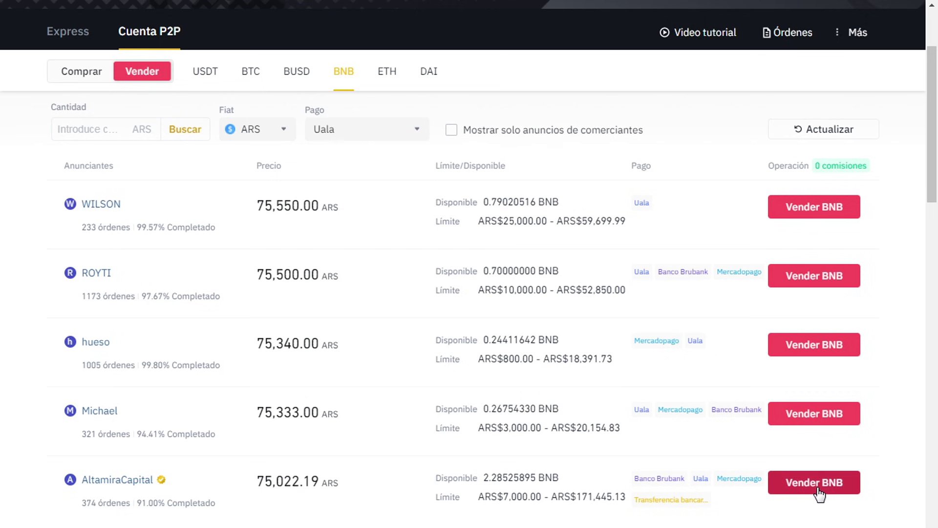
scroll(640, 389, down, 4)
scroll(640, 389, down, 3)
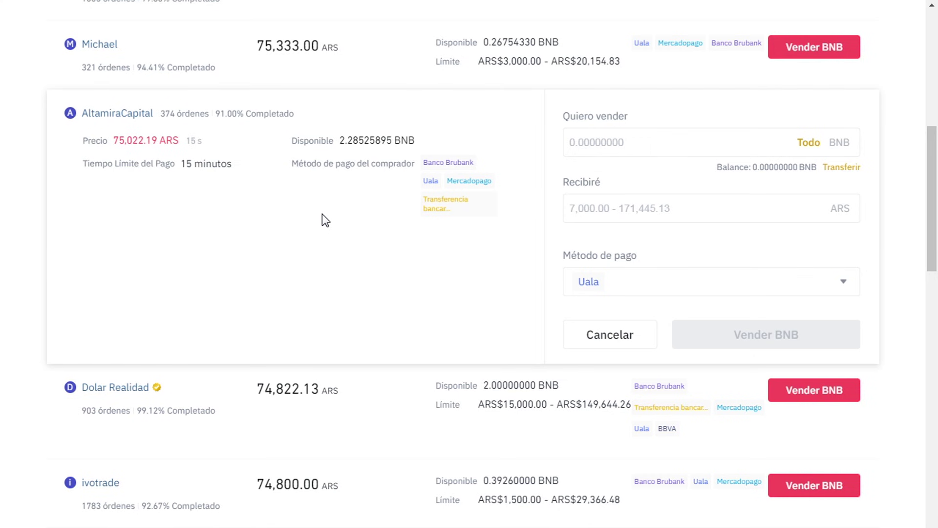
scroll(322, 213, up, 2)
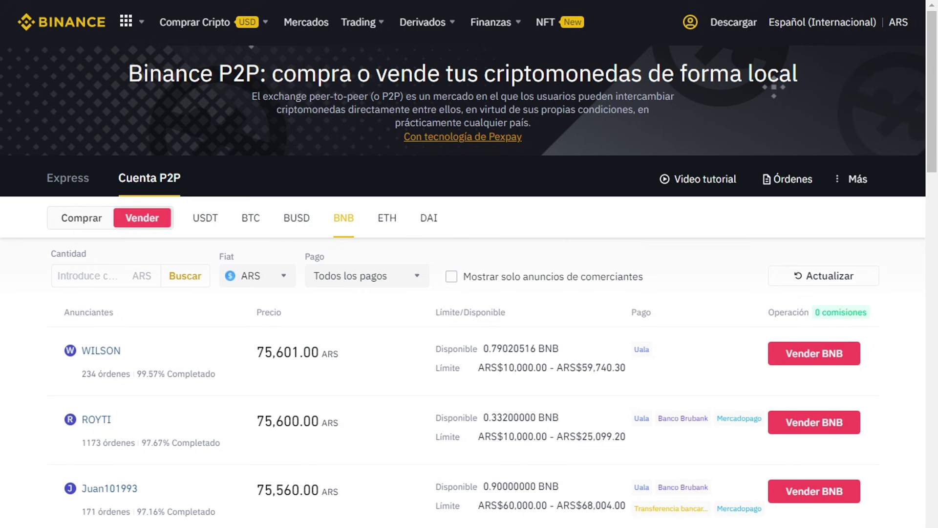
Step: Open the Spot wallet from the account menu and start a withdrawal for BNB
click(691, 22)
click(755, 178)
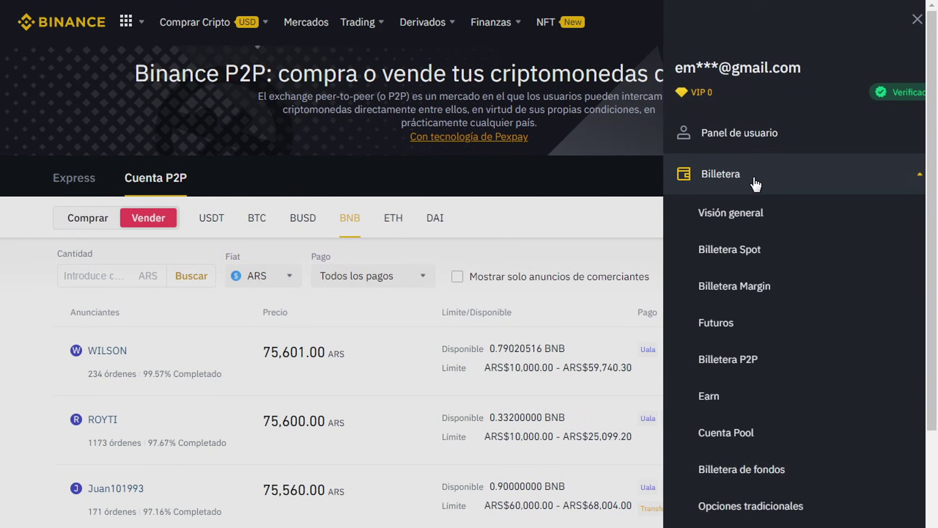
click(757, 255)
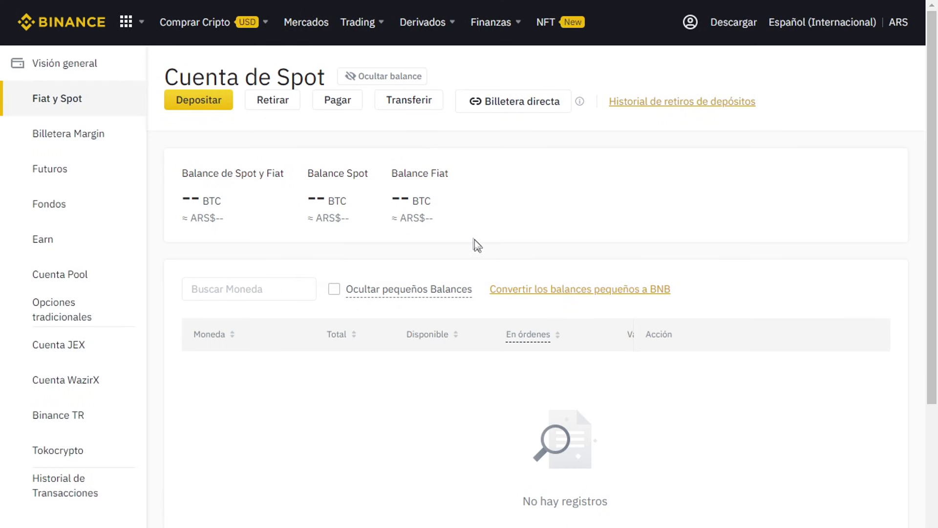
scroll(335, 387, down, 3)
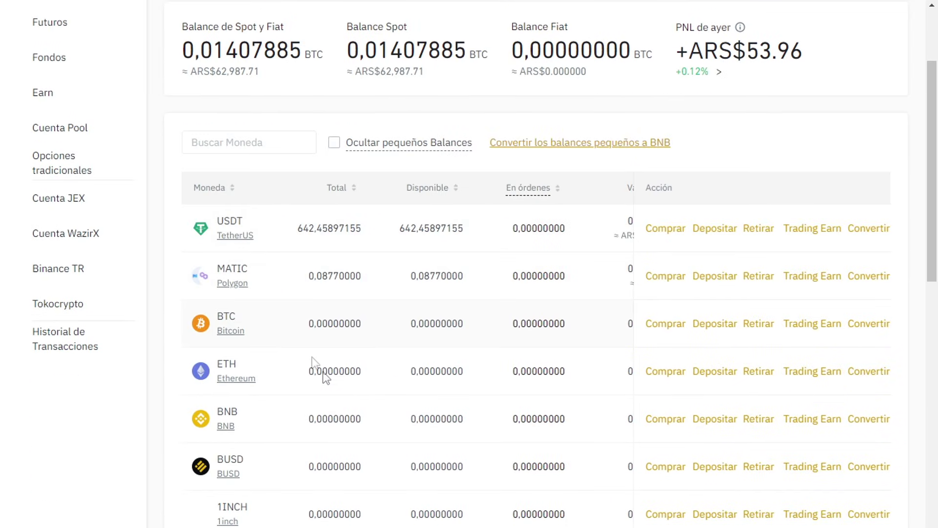
scroll(293, 266, down, 3)
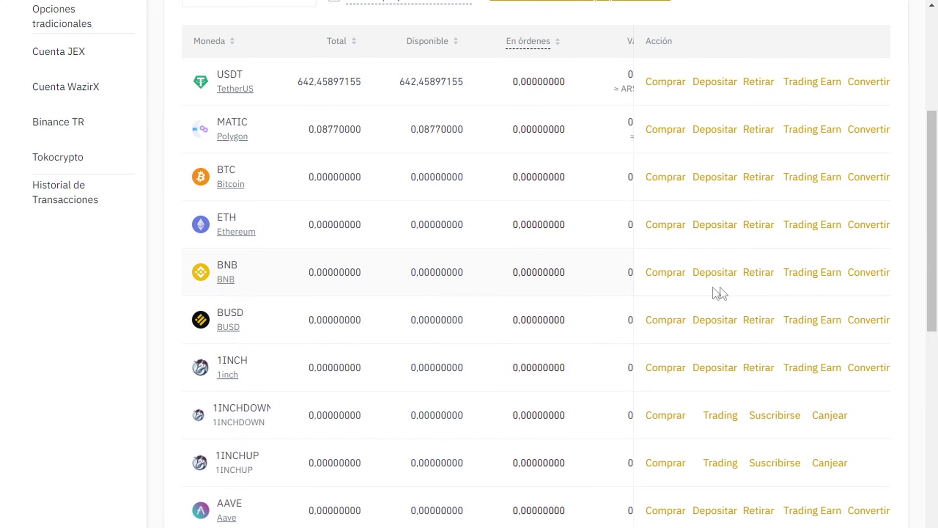
click(757, 274)
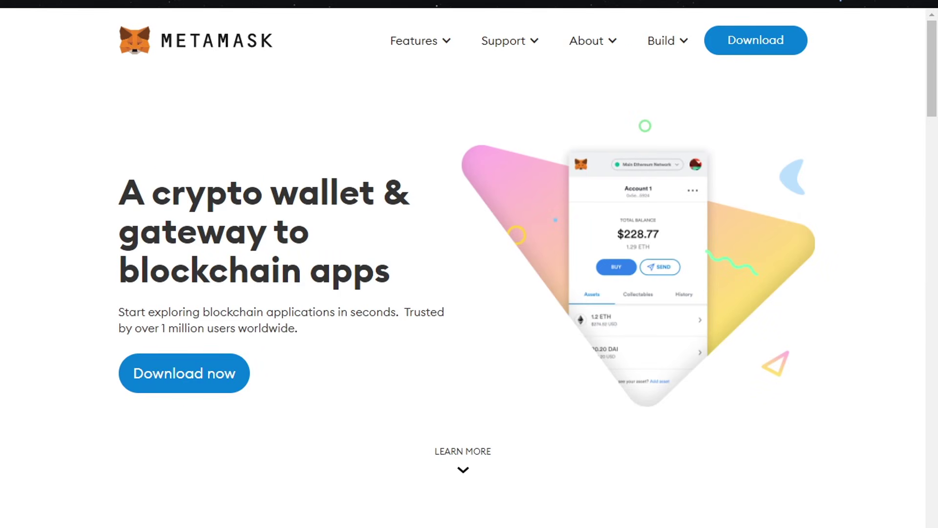
Step: Open the MetaMask download page from its website's home page
click(245, 367)
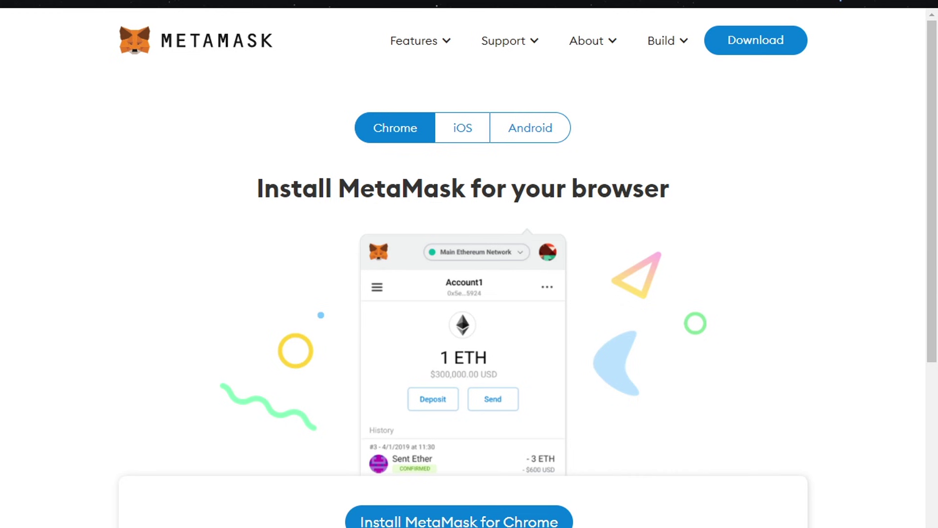
Step: Switch to the Binance Academy article on connecting MetaMask to Binance Smart Chain and examine its Mainnet network parameters, highlighting the New RPC URL
click(437, 4)
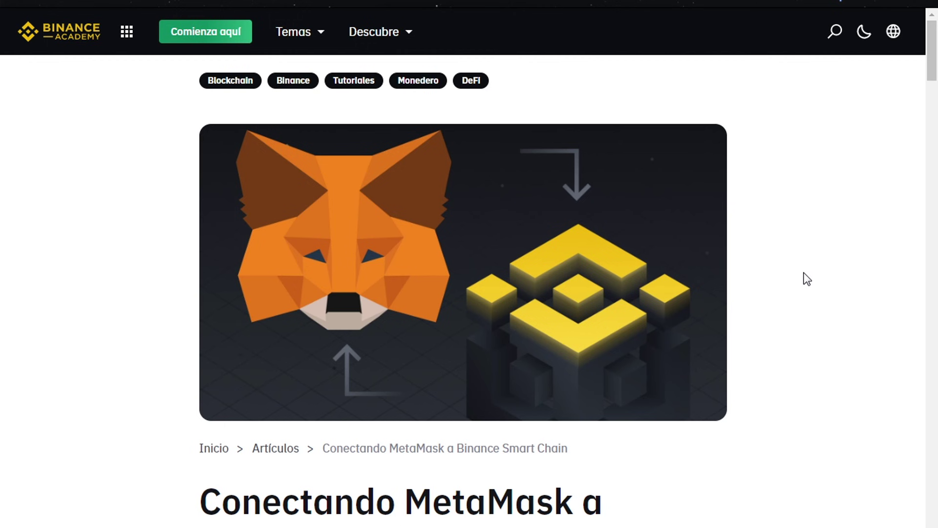
scroll(821, 255, down, 6)
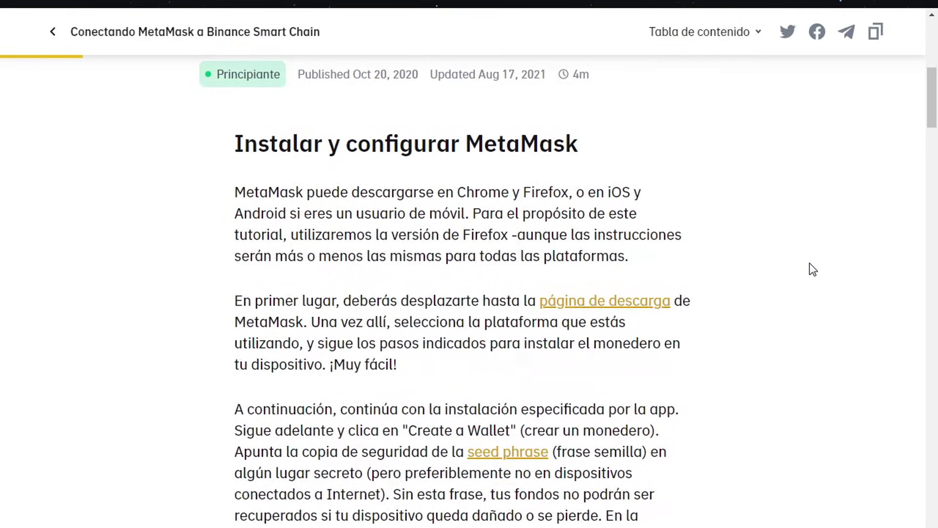
scroll(813, 270, down, 10)
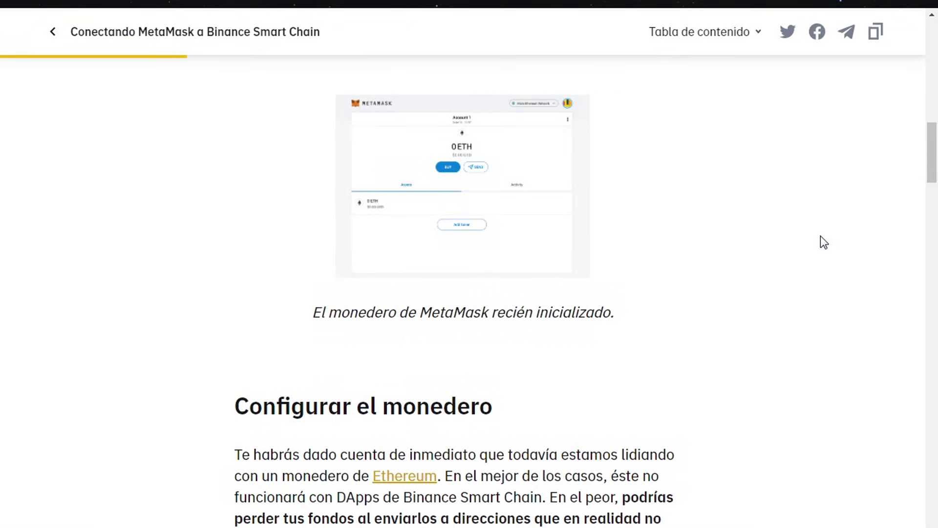
scroll(821, 241, down, 5)
scroll(812, 244, down, 10)
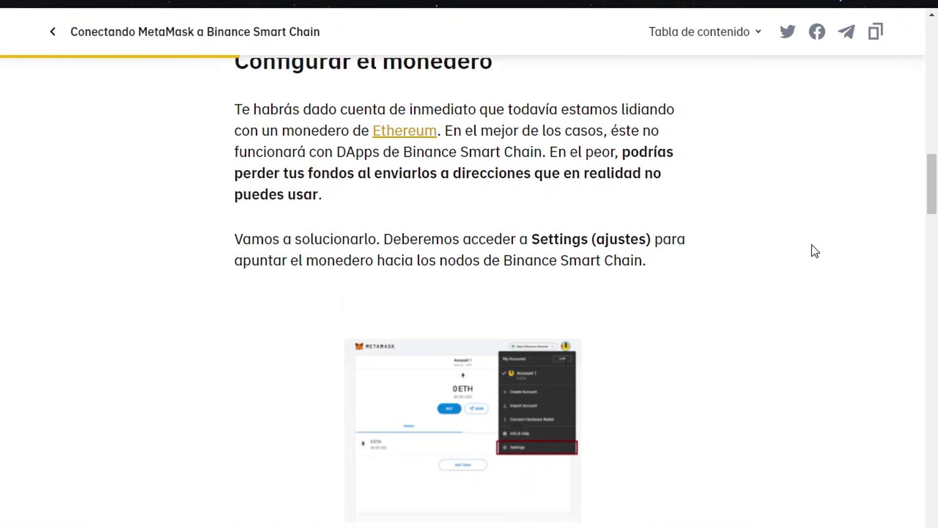
scroll(811, 245, down, 4)
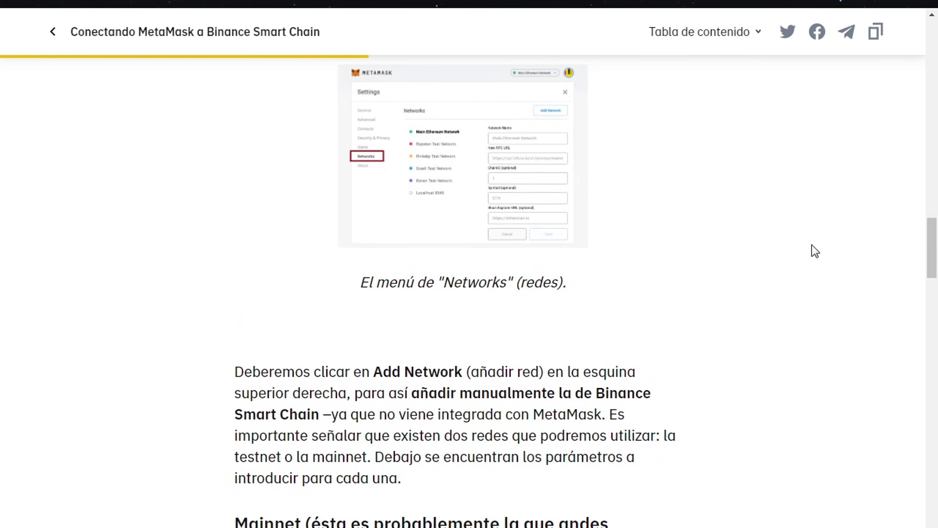
scroll(812, 245, down, 7)
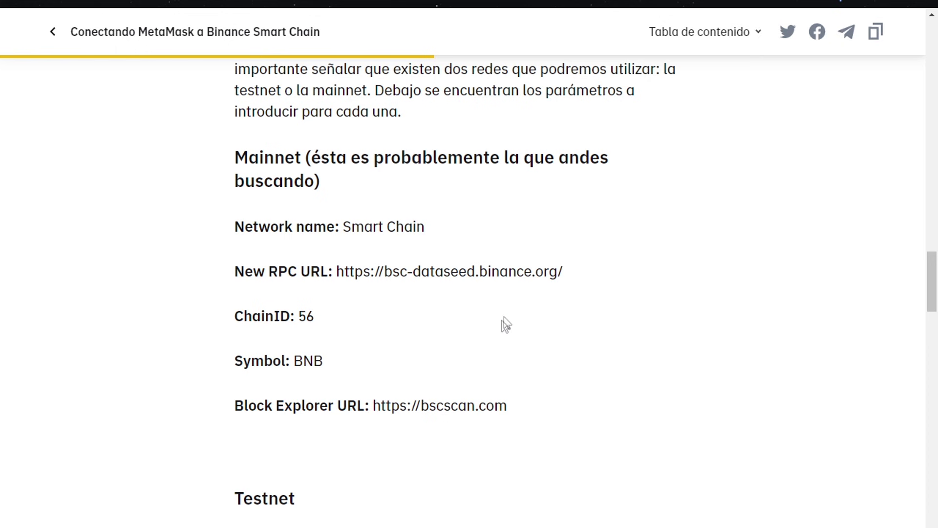
drag(563, 271, 337, 271)
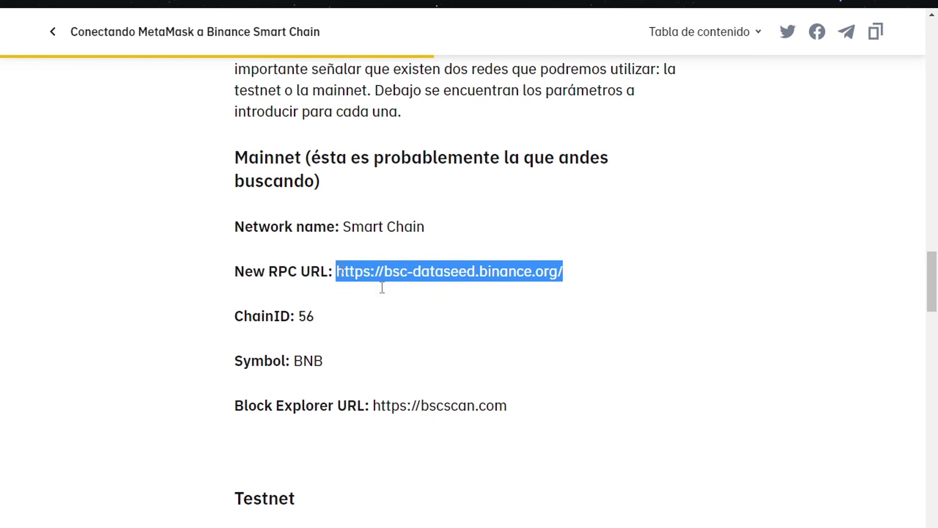
click(523, 325)
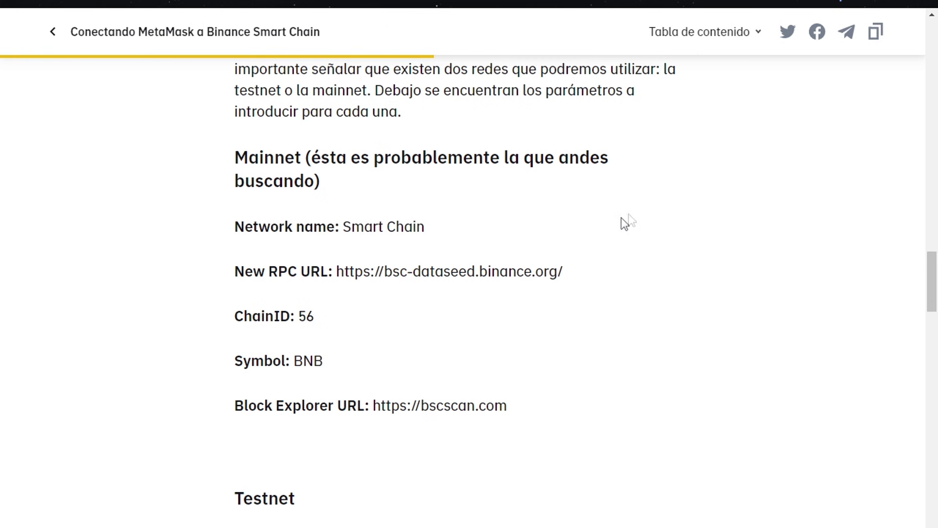